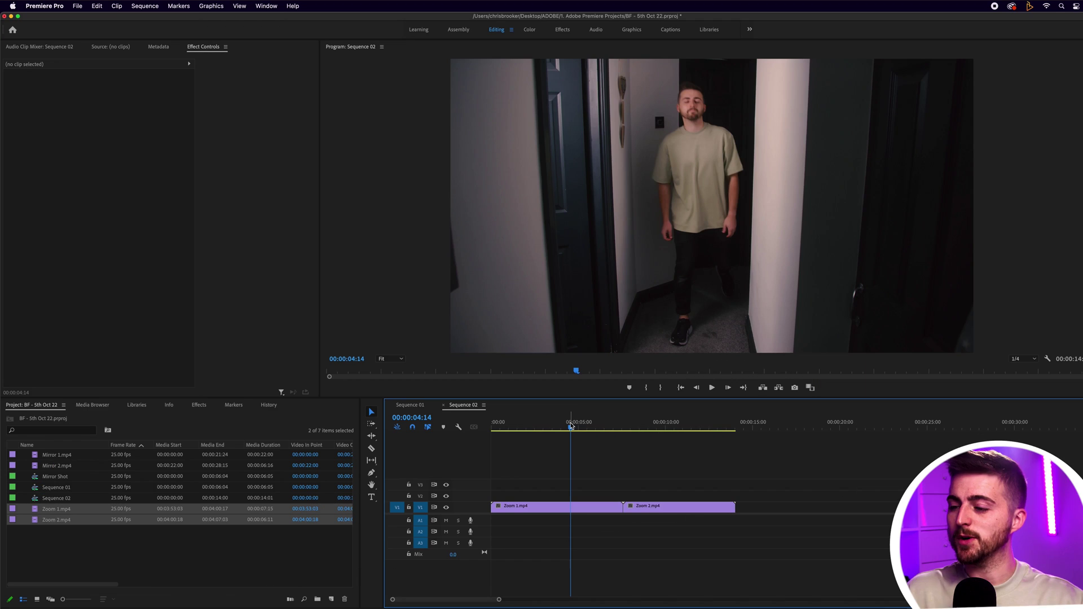
Step: Scrub from the Zoom 1 hallway walk through the thumbs-up push-in into Zoom 2
drag(543, 426, 615, 427)
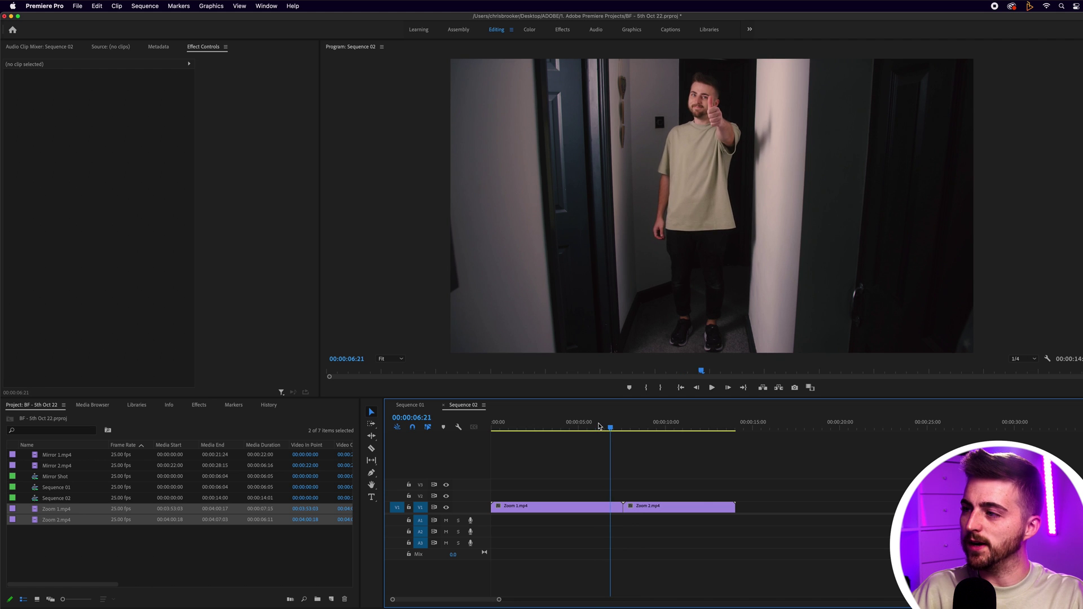
drag(642, 426, 670, 423)
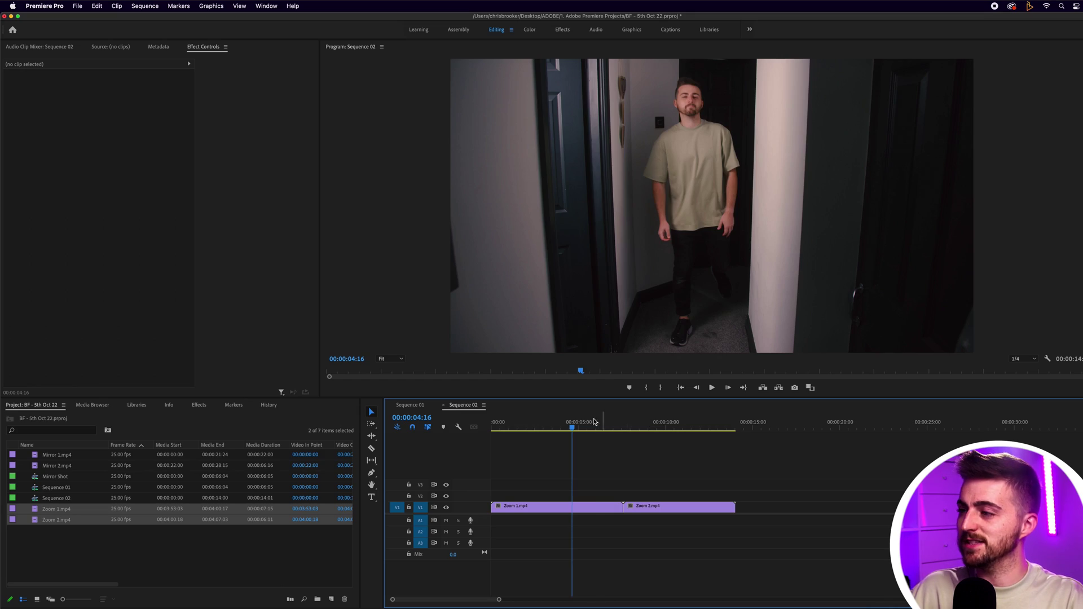
mouse_move(593, 422)
mouse_down()
mouse_move(663, 420)
mouse_move(538, 421)
mouse_move(585, 427)
mouse_up()
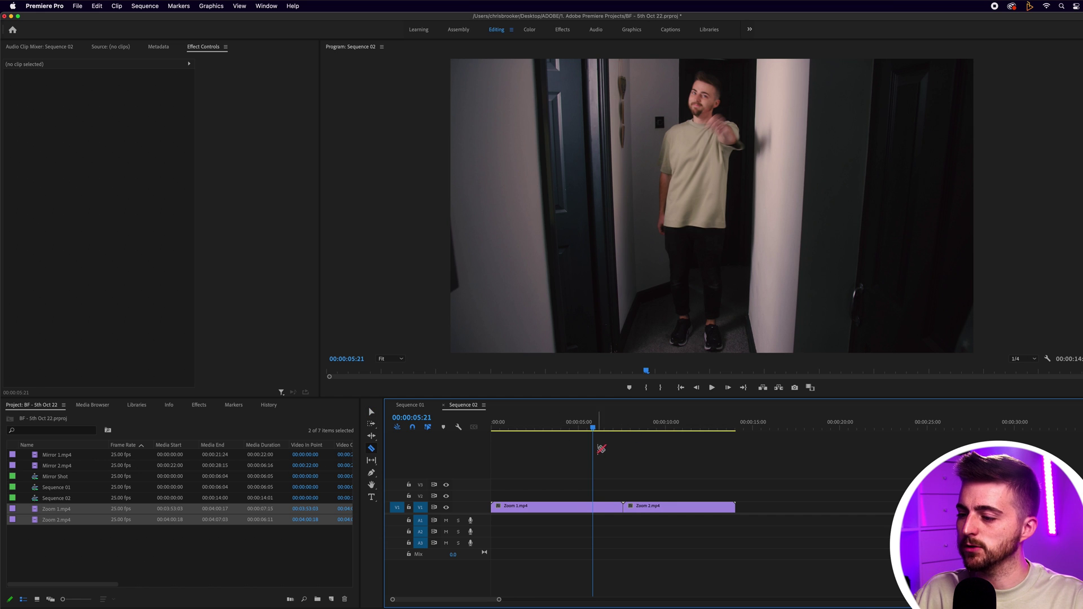
Step: Delete the short leftover piece of Zoom 1 and check the start of Zoom 2
click(609, 507)
key(Delete)
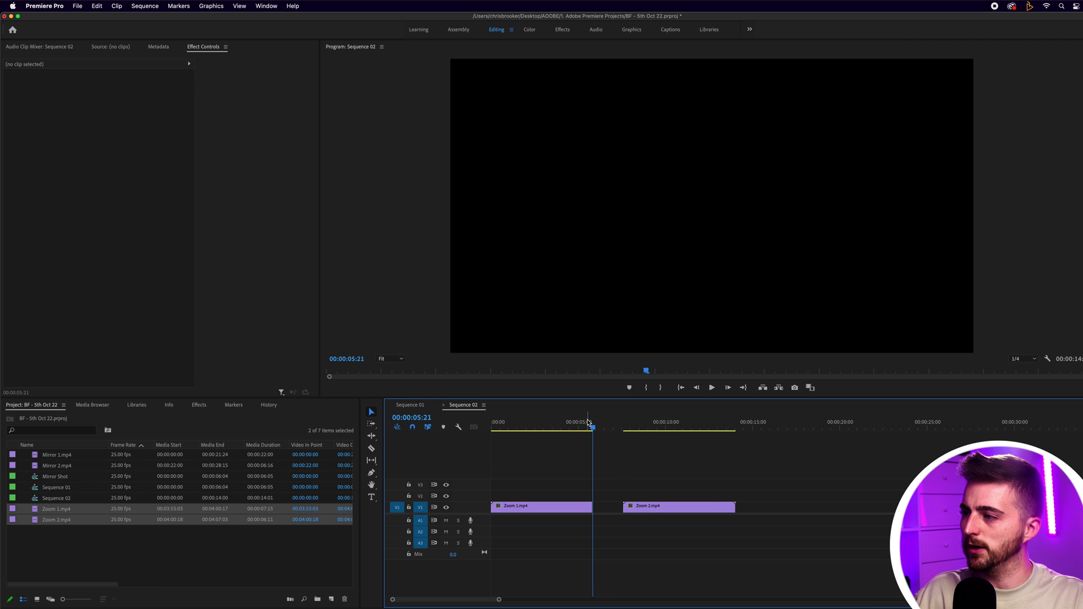
drag(616, 424, 643, 425)
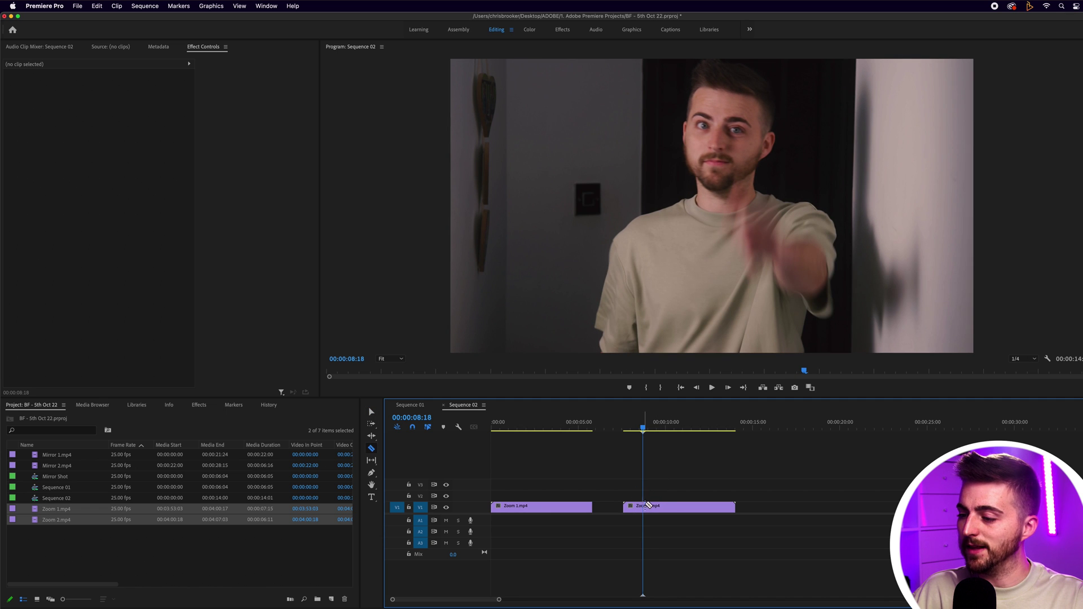
Step: Ripple-delete the gap so Zoom 2 follows Zoom 1, then play back the cut
click(635, 509)
key(shift+Delete)
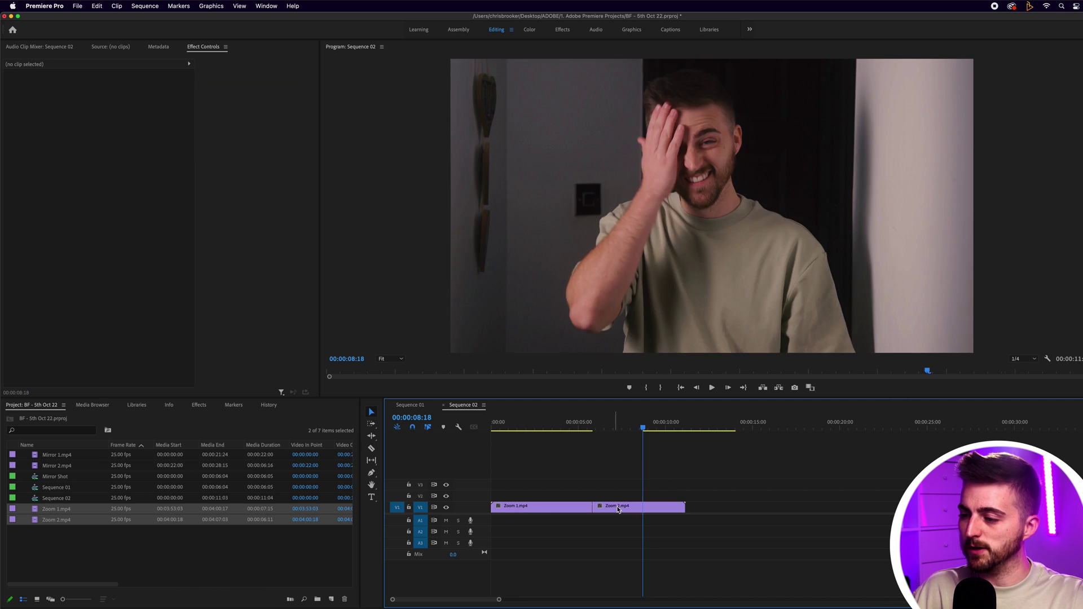
click(568, 424)
key(space)
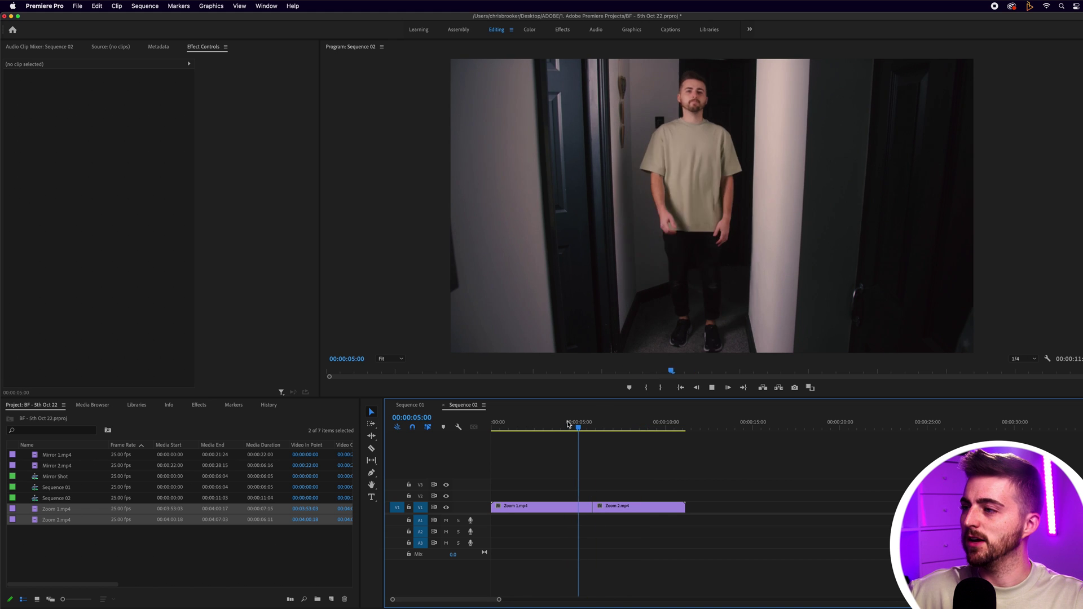
click(568, 424)
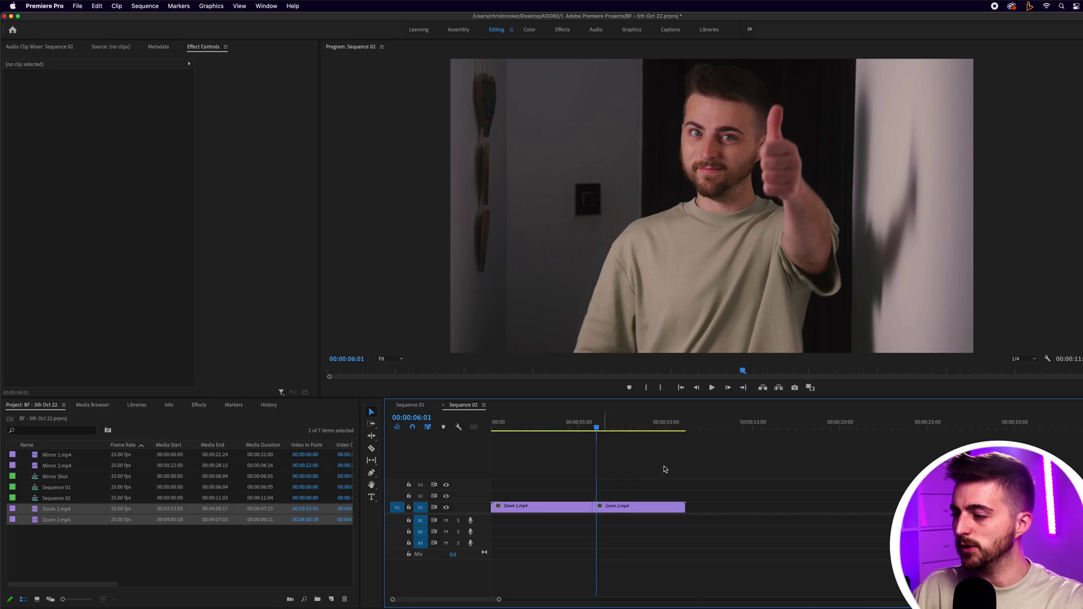
mouse_move(761, 427)
mouse_down()
mouse_move(746, 428)
mouse_move(761, 428)
mouse_up()
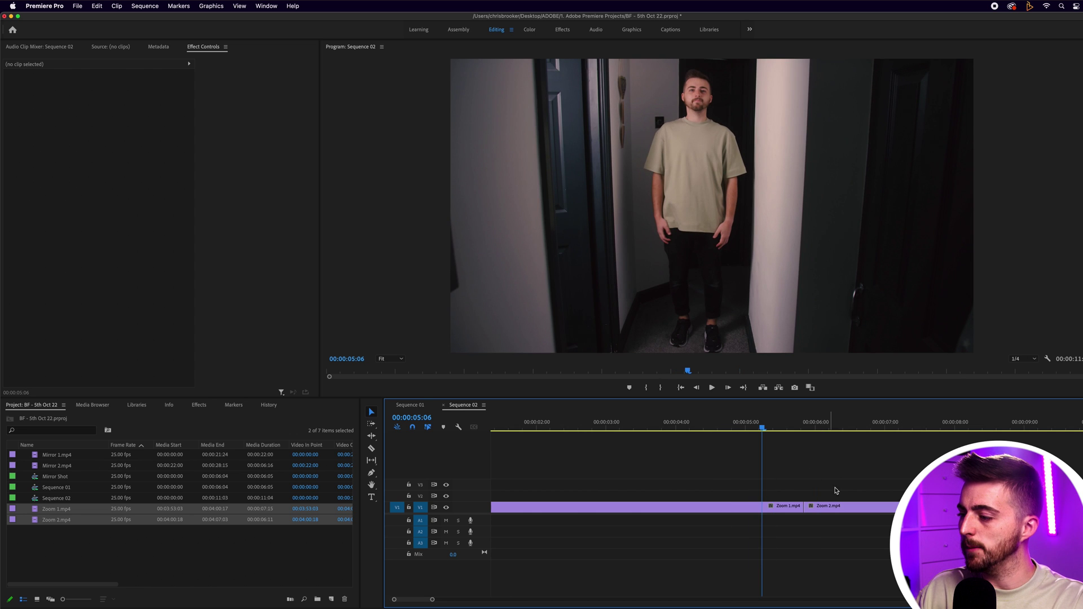
Step: Move Zoom 2 up onto track V2 overlapping Zoom 1 and zoom the timeline in on the cut
click(818, 508)
drag(832, 510, 789, 494)
key(=)
key(Right)
key(Right)
key(Right)
key(Right)
key(Right)
key(Right)
key(Right)
key(Right)
key(Right)
key(Right)
key(Right)
key(Right)
key(Right)
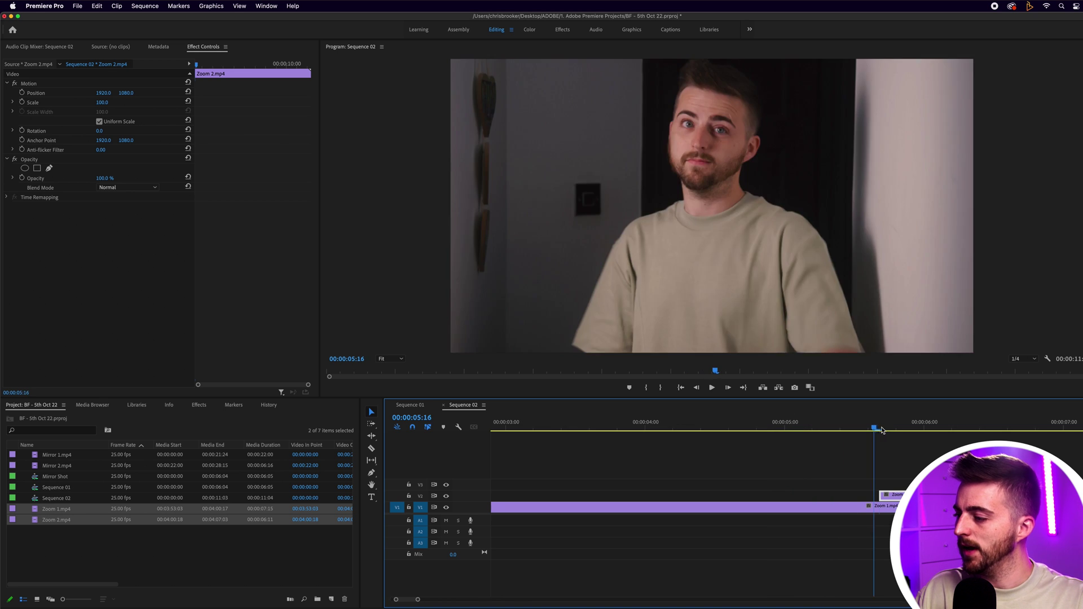
scroll(857, 465, right, 5)
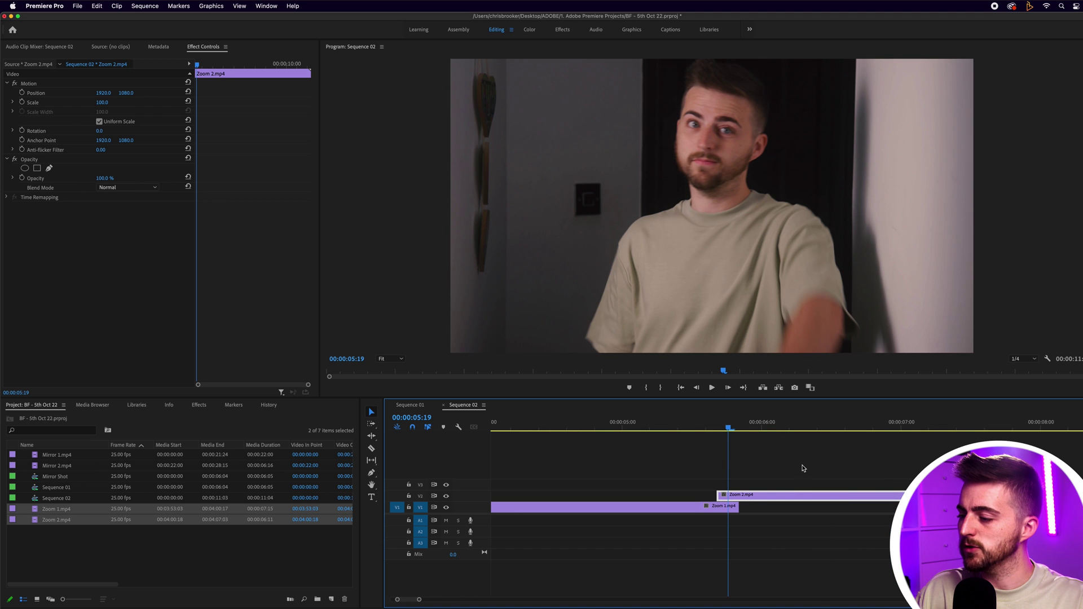
key(Right)
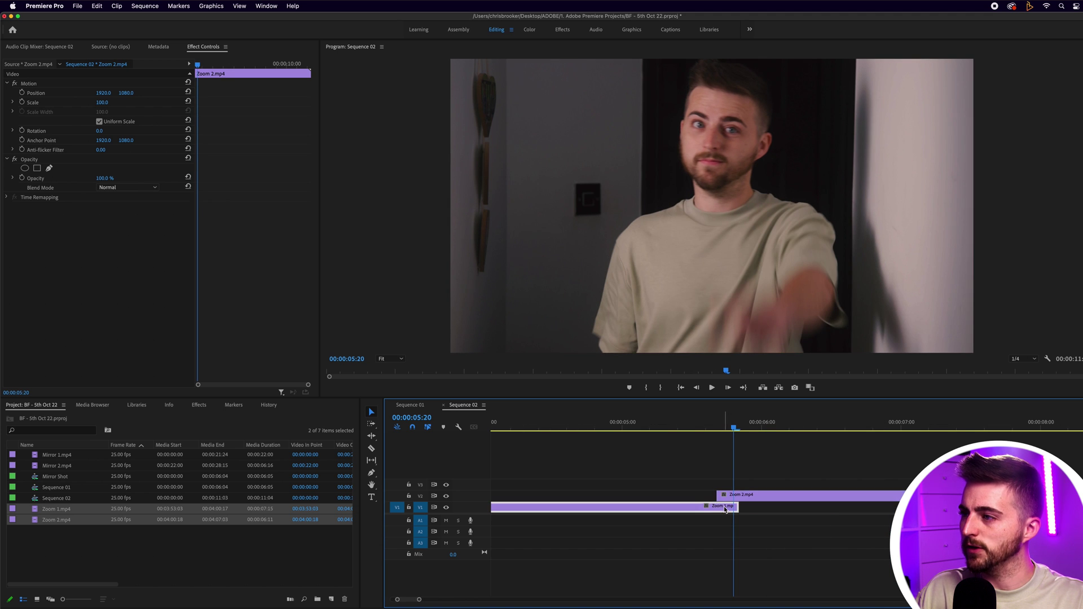
Step: Lower Zoom 2's opacity to 46% so it blends over the end of Zoom 1
click(741, 497)
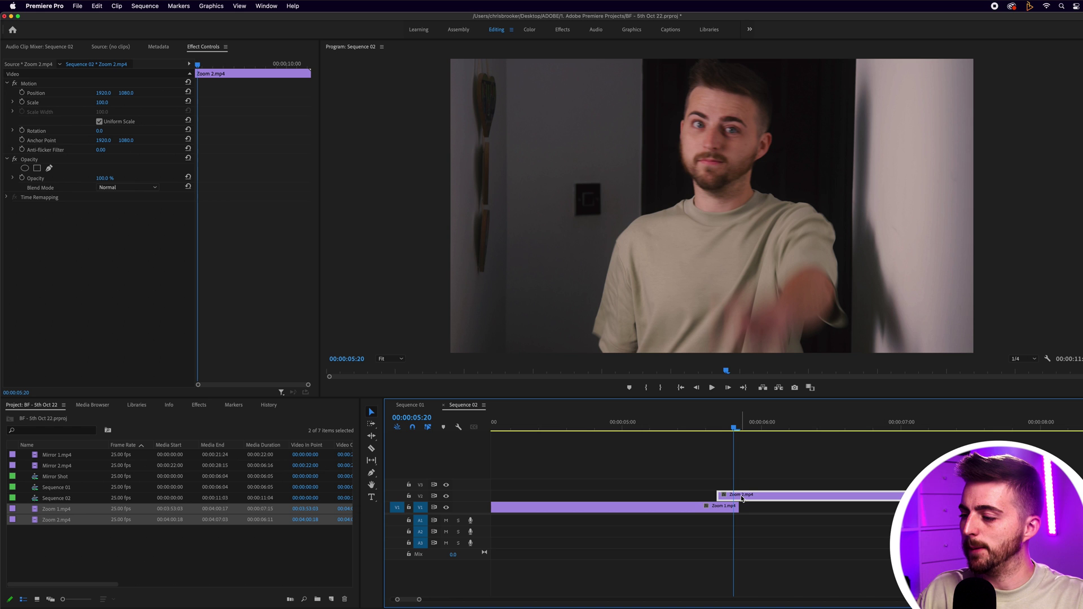
drag(105, 179, 75, 179)
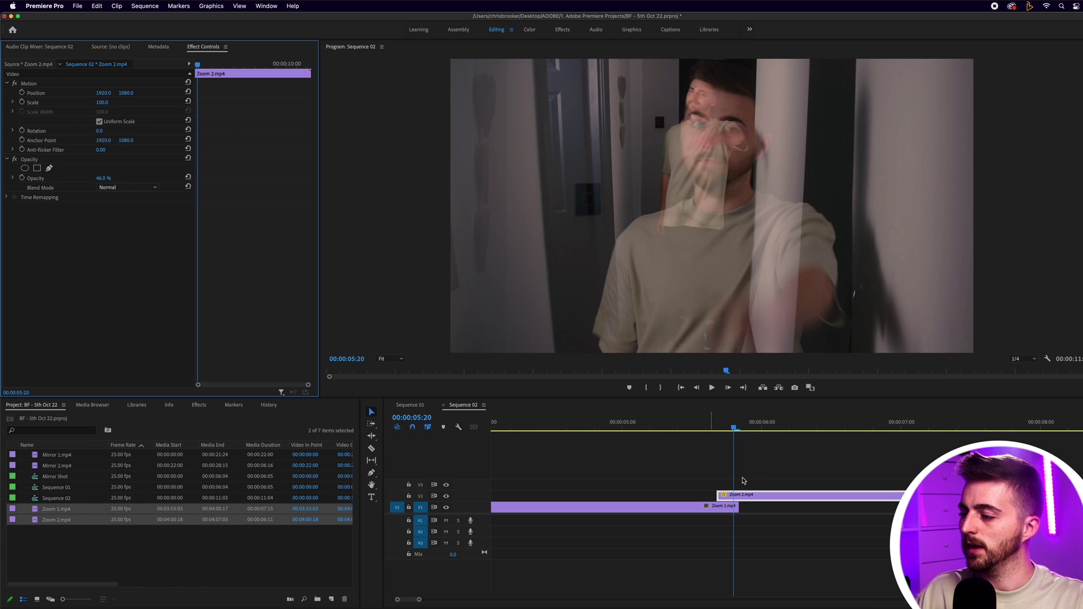
drag(733, 428, 683, 427)
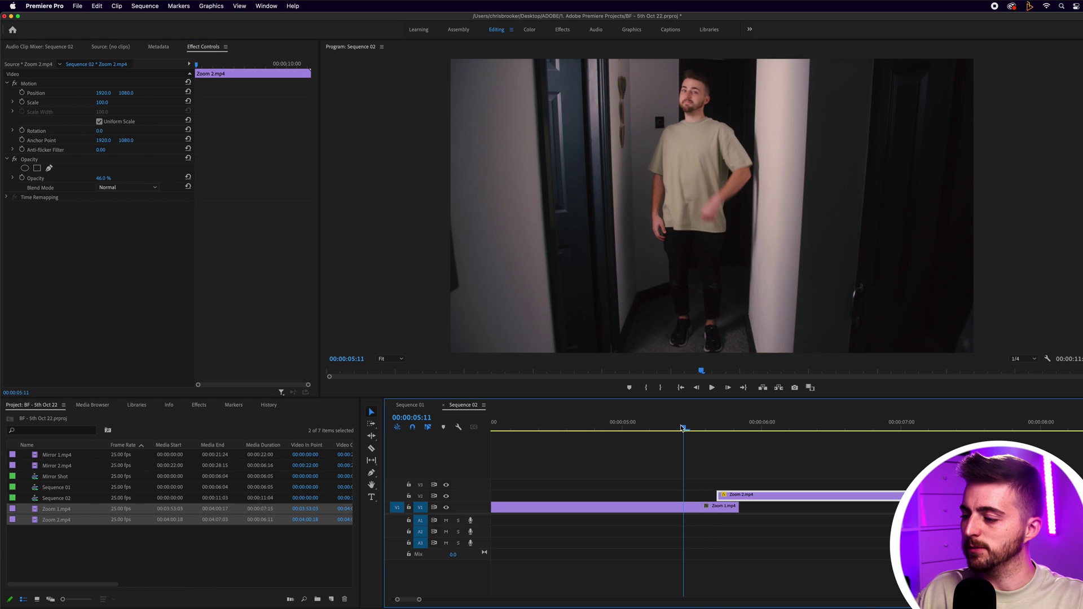
click(694, 510)
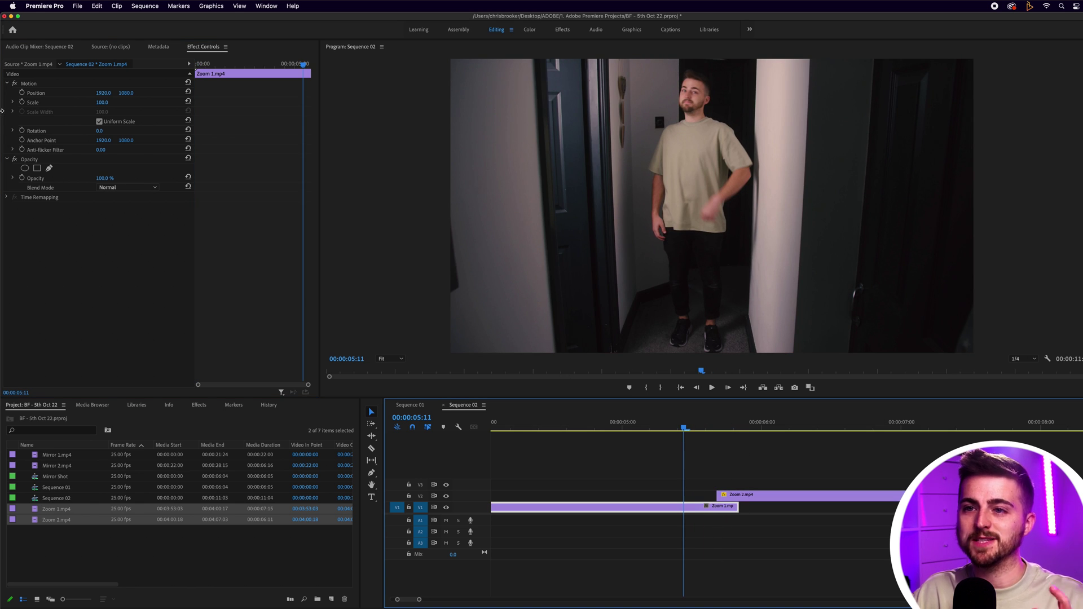
Step: Keyframe Zoom 1's Position and Scale, pushing in to about 294 to match Zoom 2
click(22, 93)
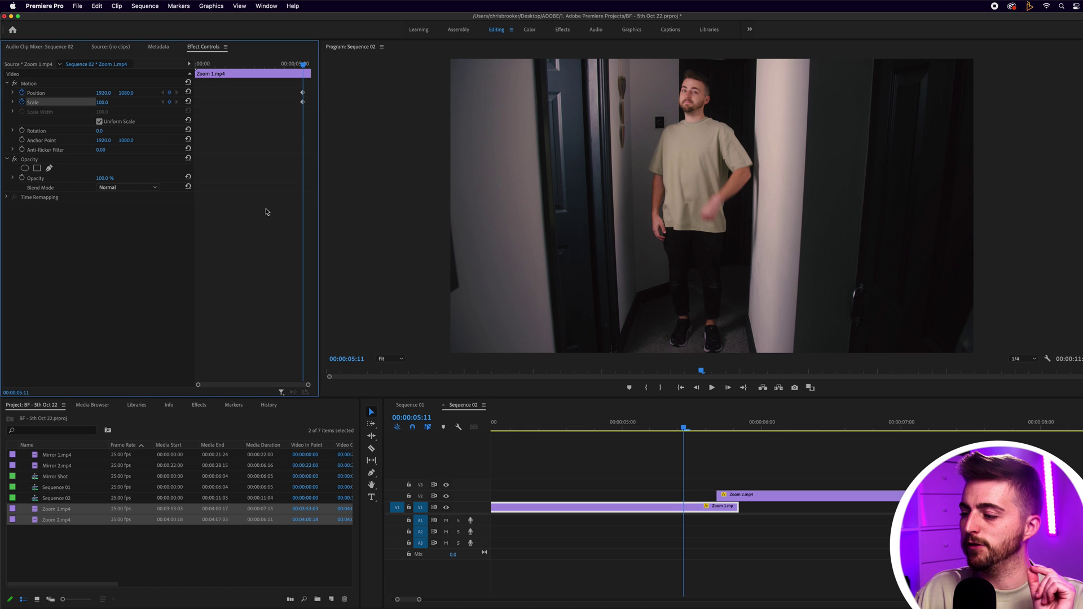
drag(691, 427, 737, 423)
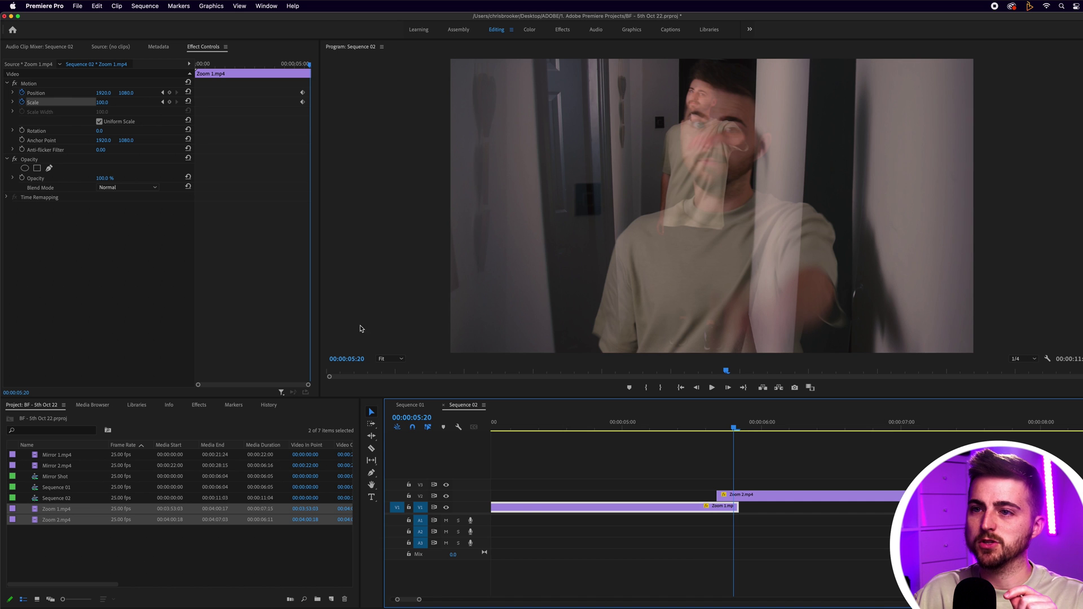
mouse_move(104, 100)
mouse_down()
mouse_move(143, 92)
mouse_move(103, 104)
mouse_move(136, 92)
mouse_move(100, 92)
mouse_up()
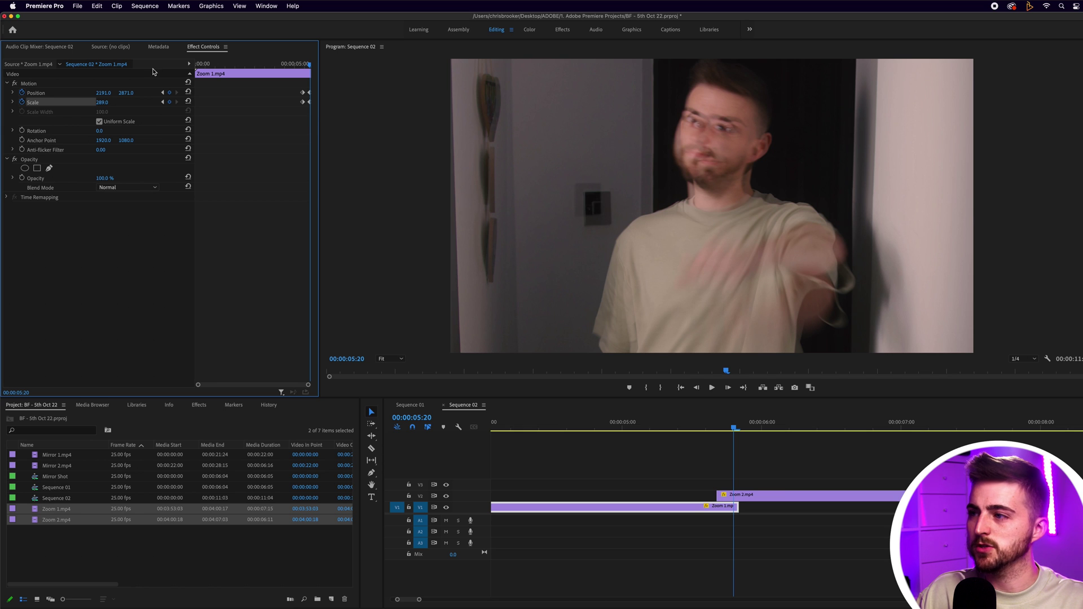
mouse_move(109, 93)
mouse_down()
mouse_move(120, 93)
mouse_move(110, 92)
mouse_up()
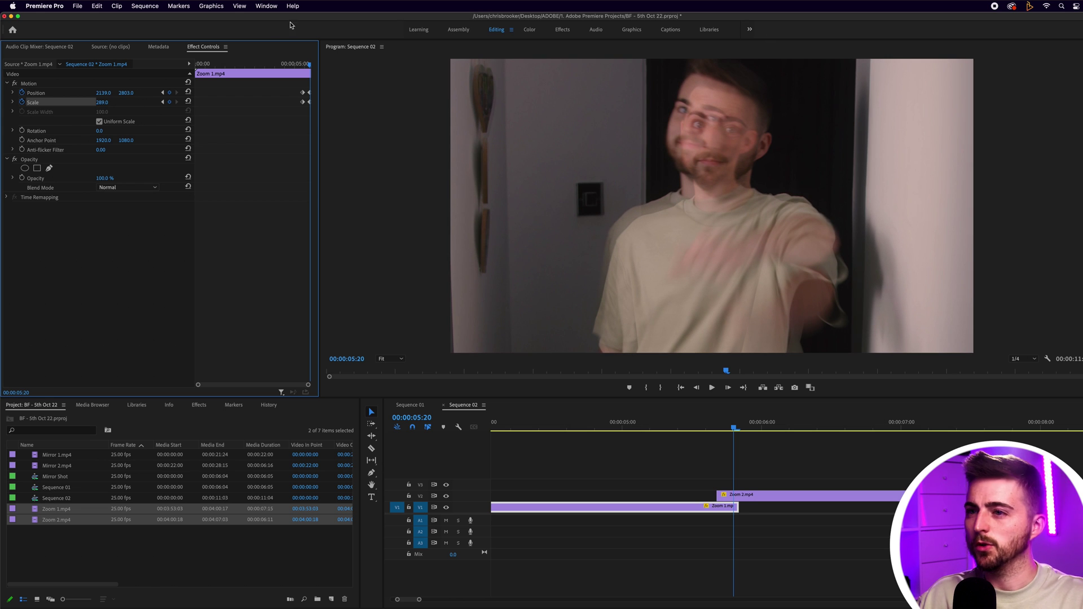
mouse_move(102, 102)
mouse_down()
mouse_move(133, 92)
mouse_move(112, 92)
mouse_up()
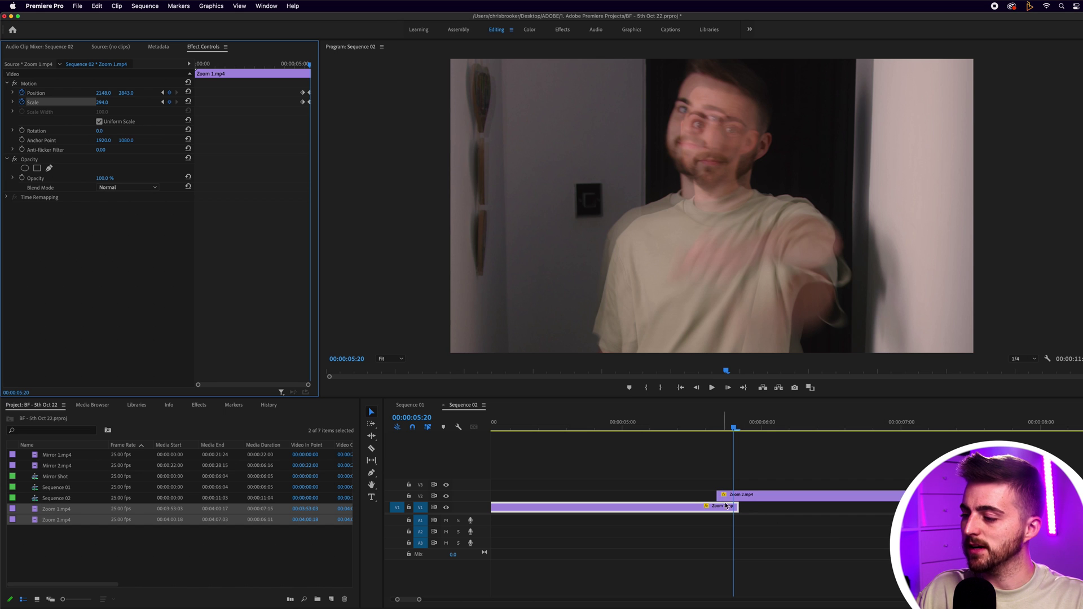
Step: Trim Zoom 2's head four frames later and play the zoom transition
drag(711, 494, 736, 495)
drag(688, 427, 670, 427)
key(space)
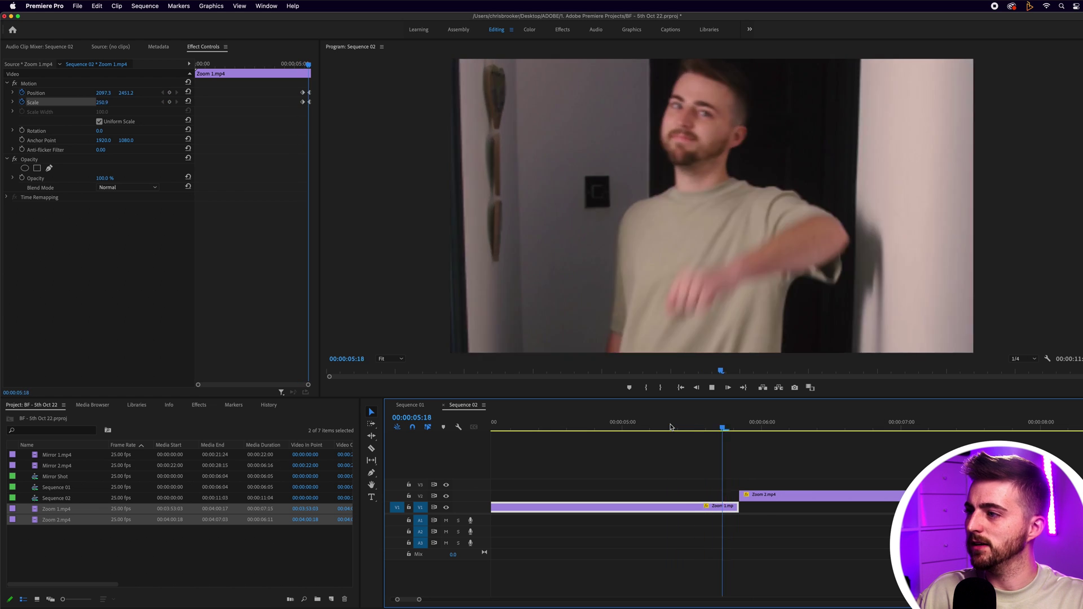
key(space)
key(space)
key(space)
Step: Restore Zoom 2's opacity to 100% and play the transition
click(772, 496)
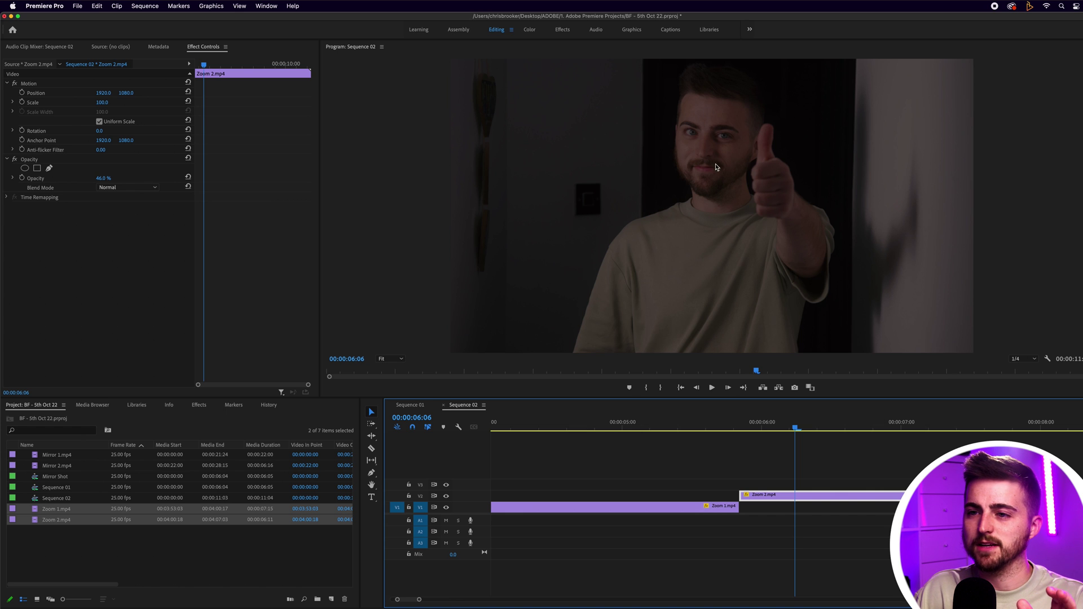
drag(102, 180, 133, 180)
click(649, 430)
key(space)
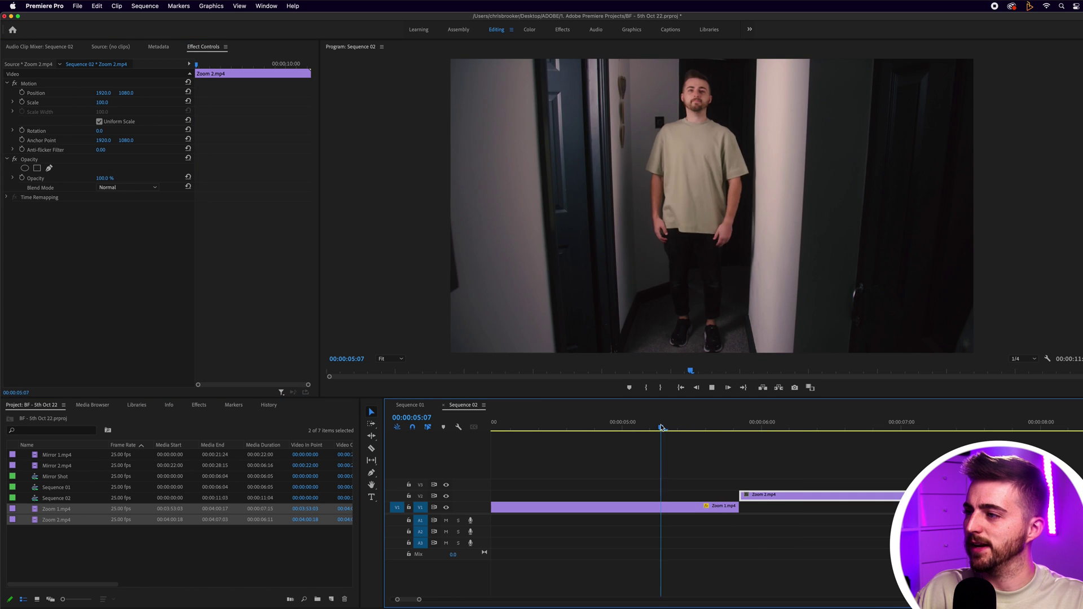
Step: Replay the transition several times, then select Zoom 1 to check its keyframes
click(679, 430)
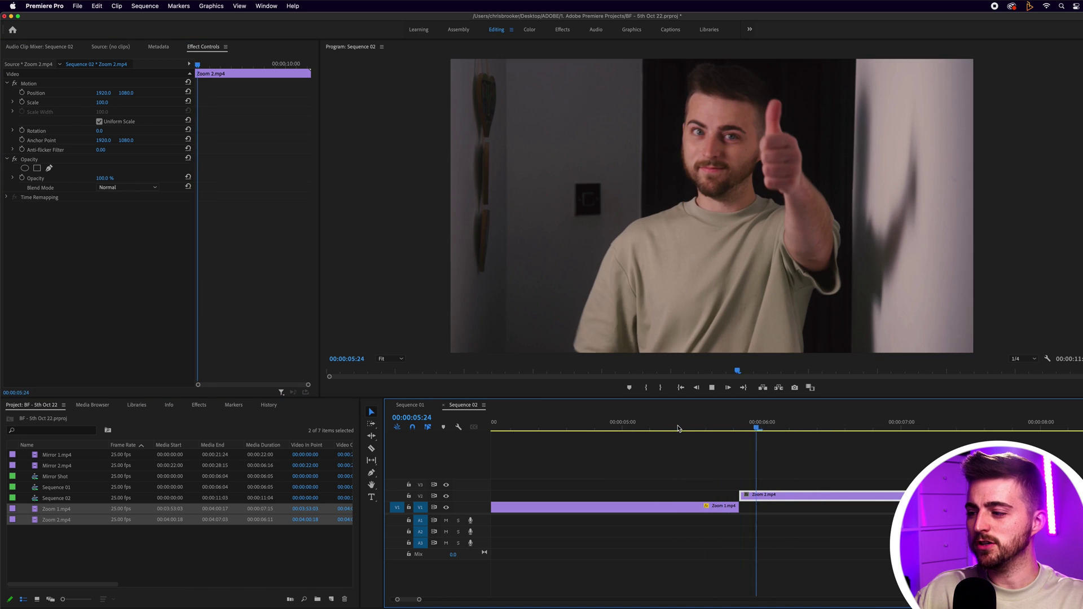
key(space)
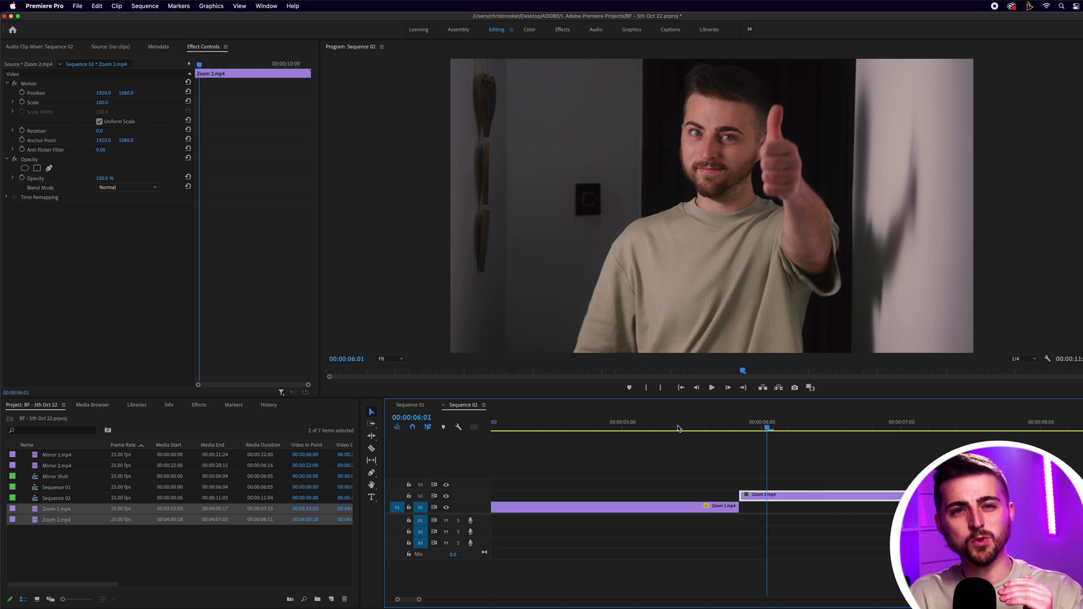
click(669, 431)
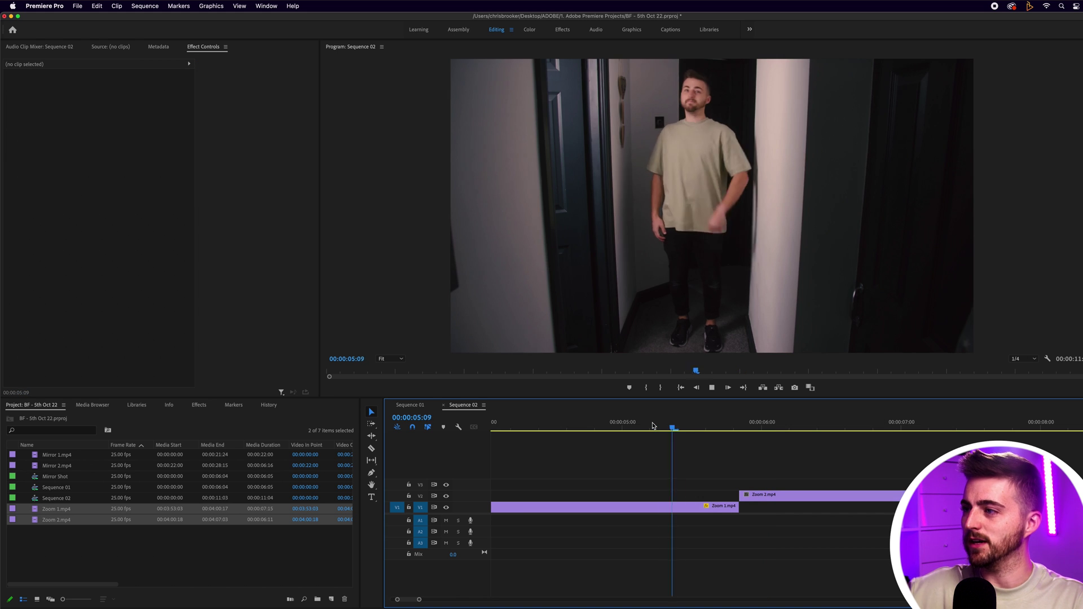
key(space)
click(652, 430)
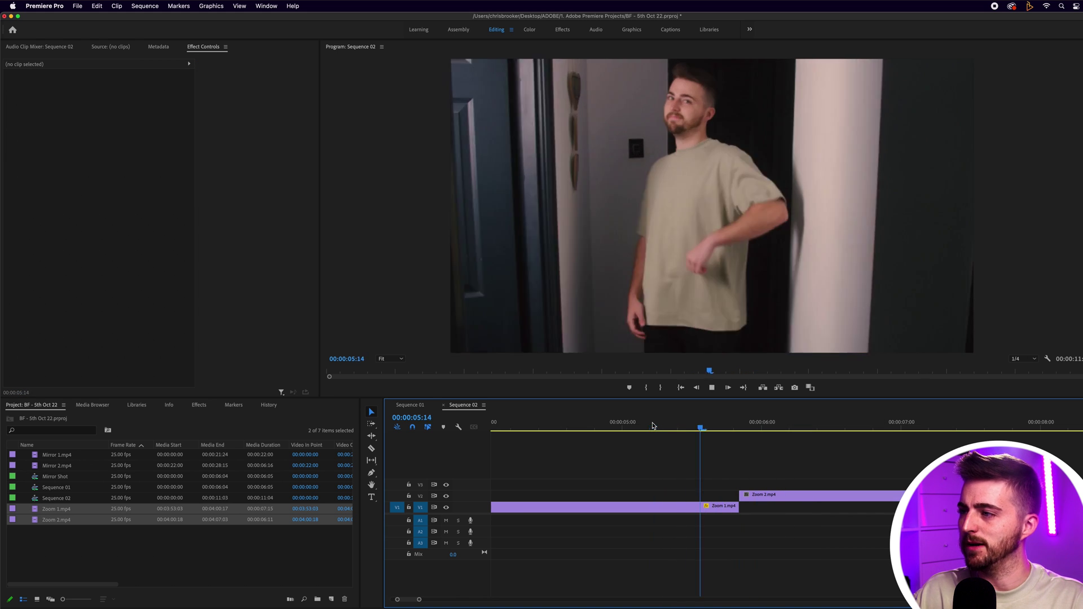
click(669, 506)
click(274, 168)
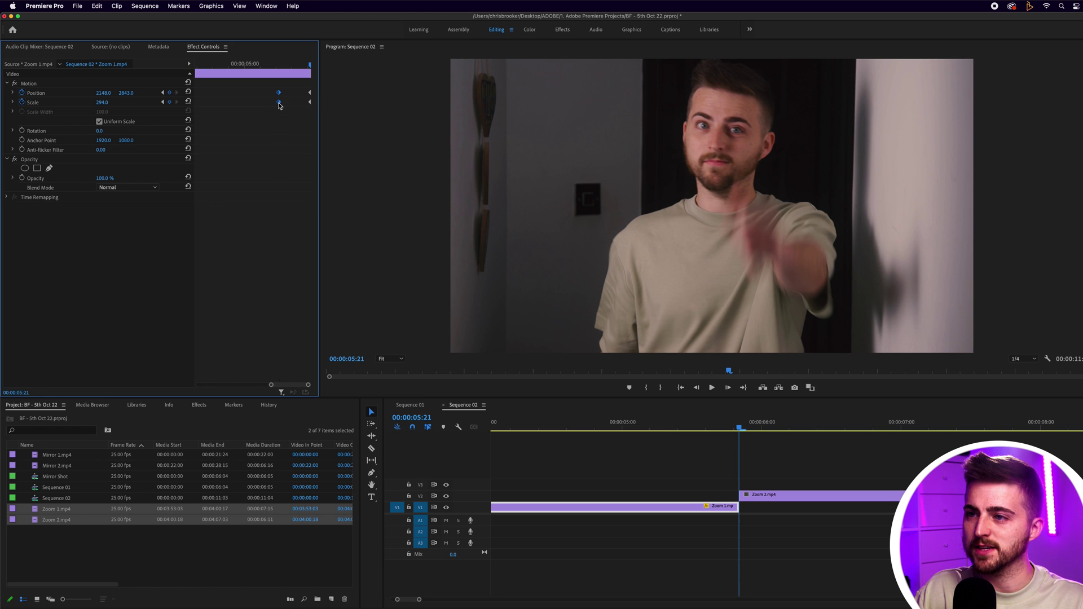
Step: Replay Zoom 1's push-in to Scale 294 and the cut into the thumbs-up close-up several times
key(space)
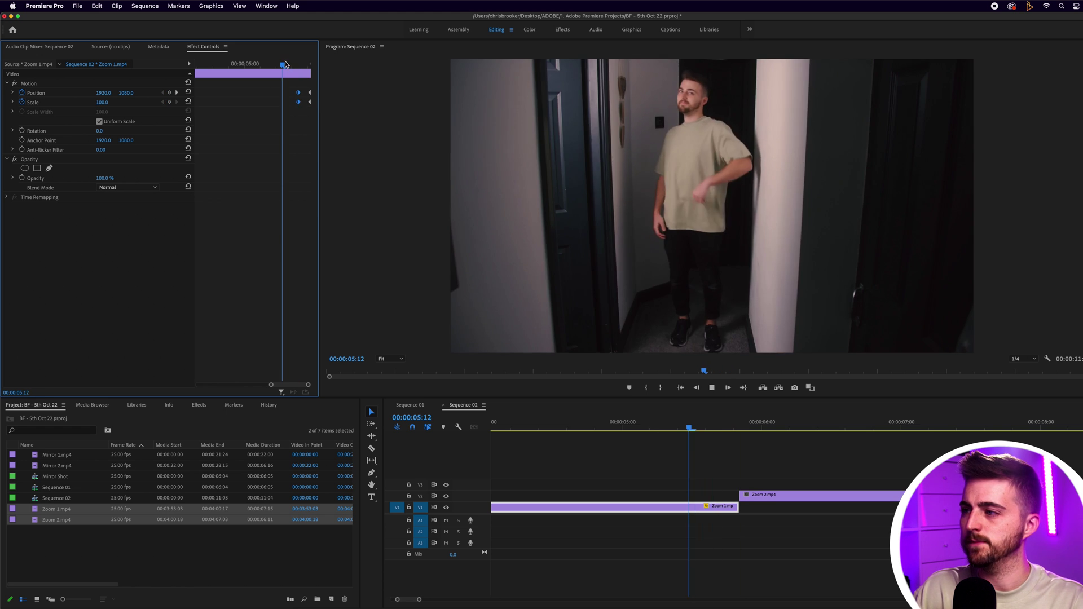
click(263, 63)
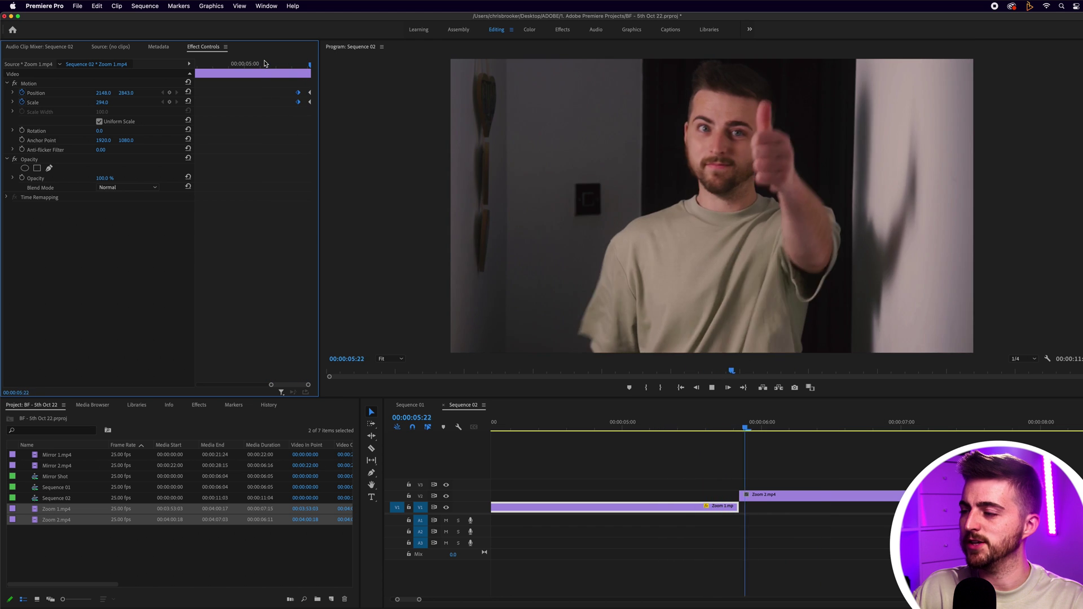
click(256, 63)
key(space)
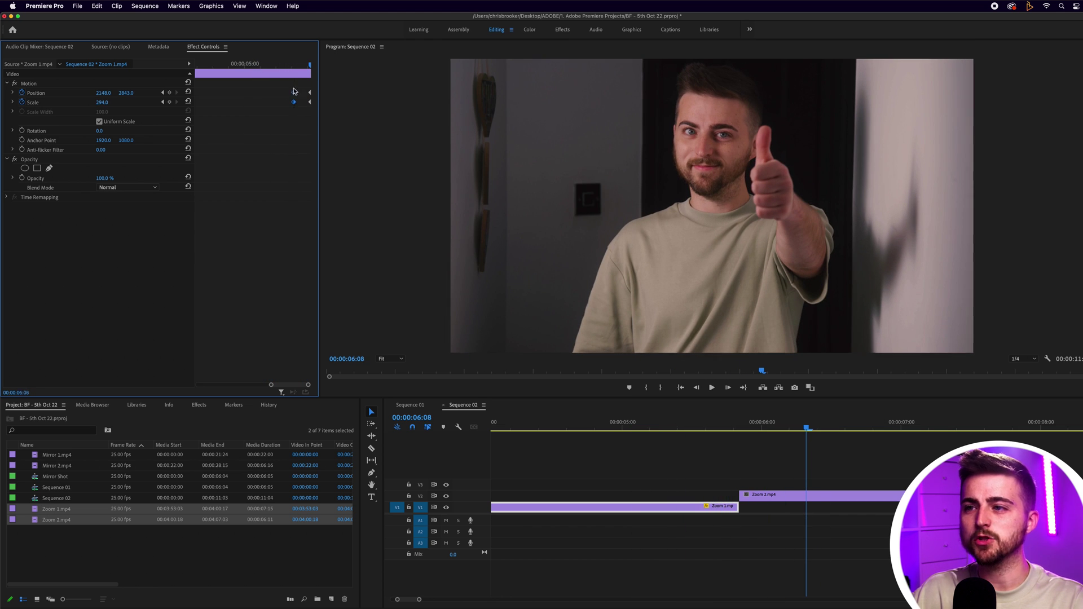
key(space)
key(space)
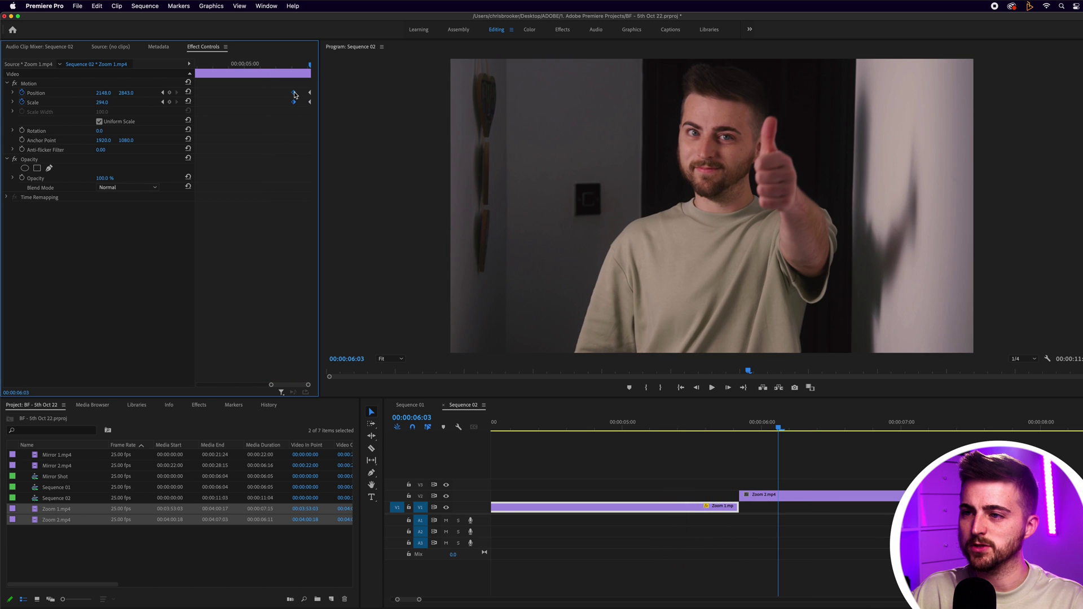
key(space)
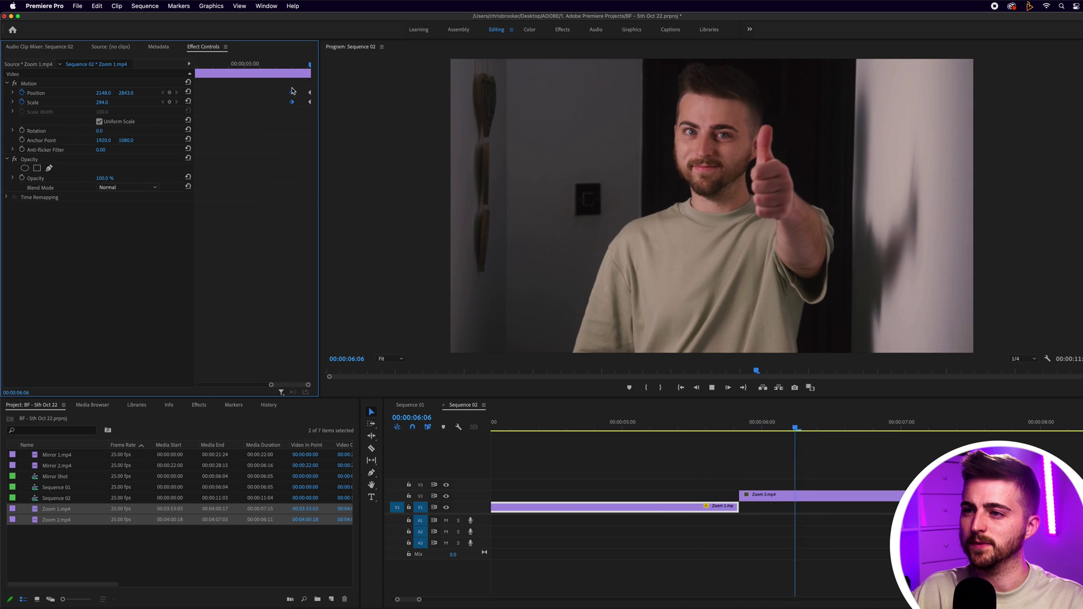
click(260, 63)
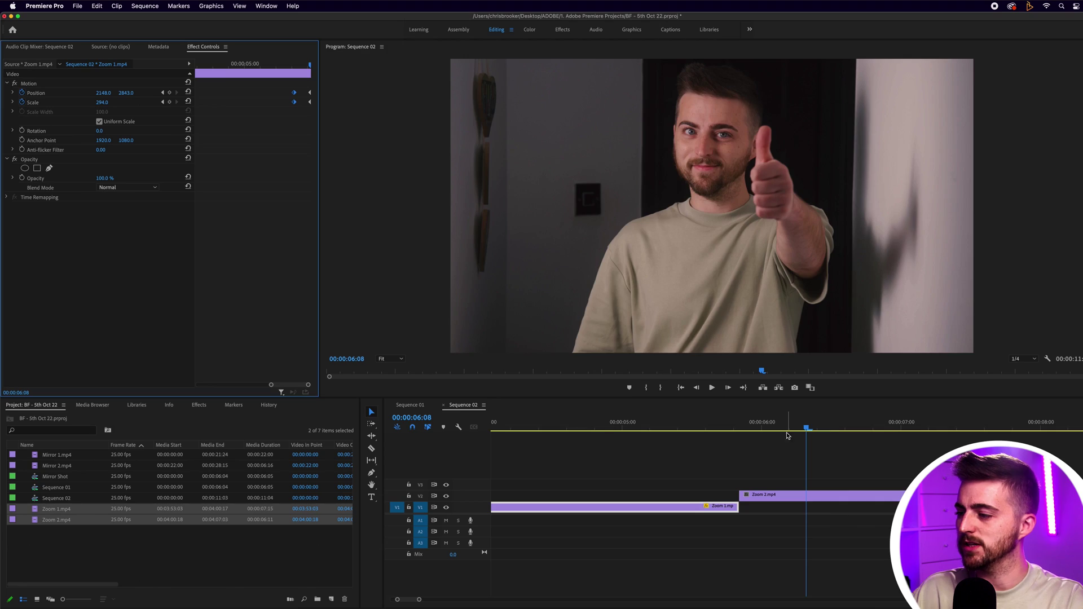
click(587, 430)
key(space)
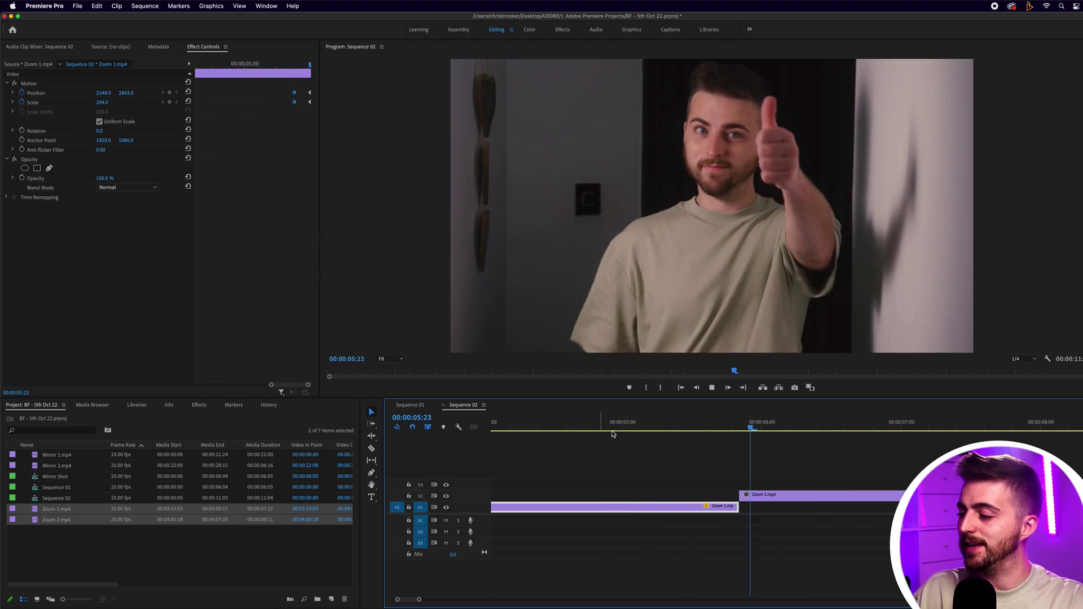
key(space)
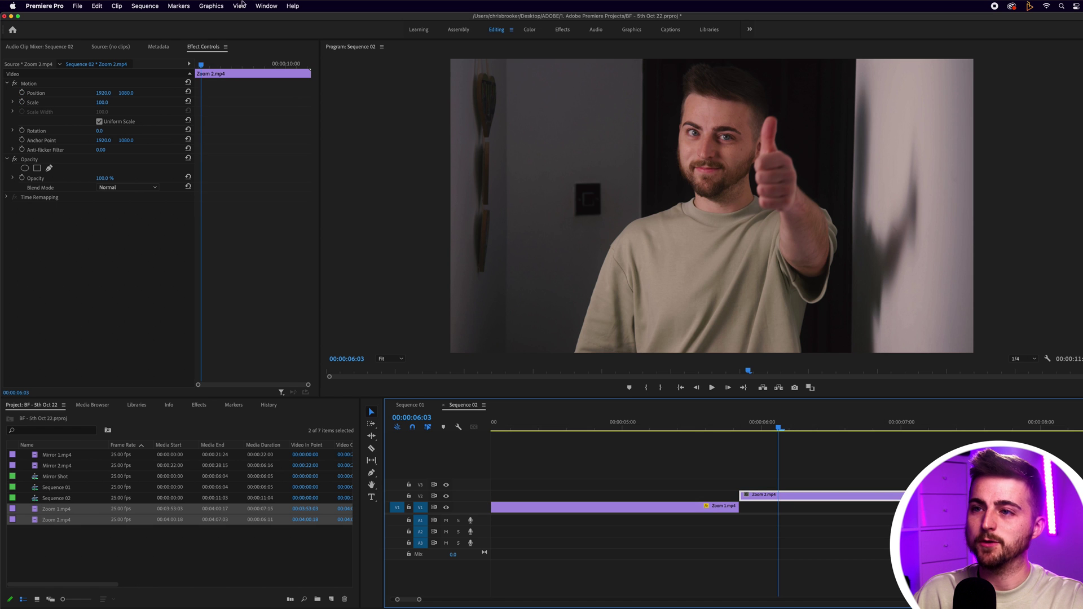
Step: Keyframe Zoom 2's Scale to 113 five frames in, back to 100 five frames later, with Position reset
drag(210, 71, 197, 65)
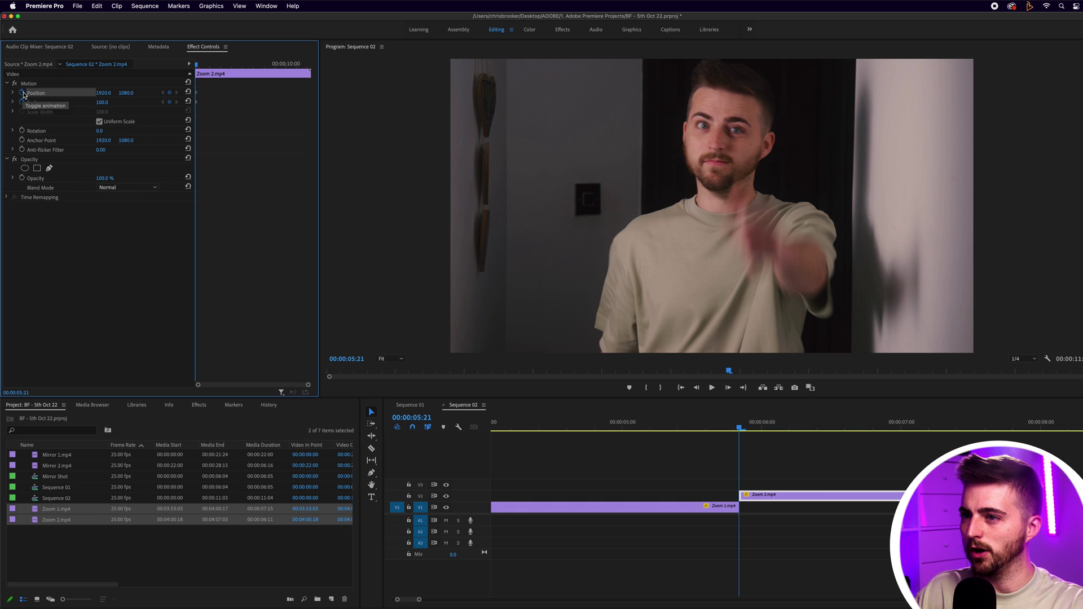
key(shift+Right)
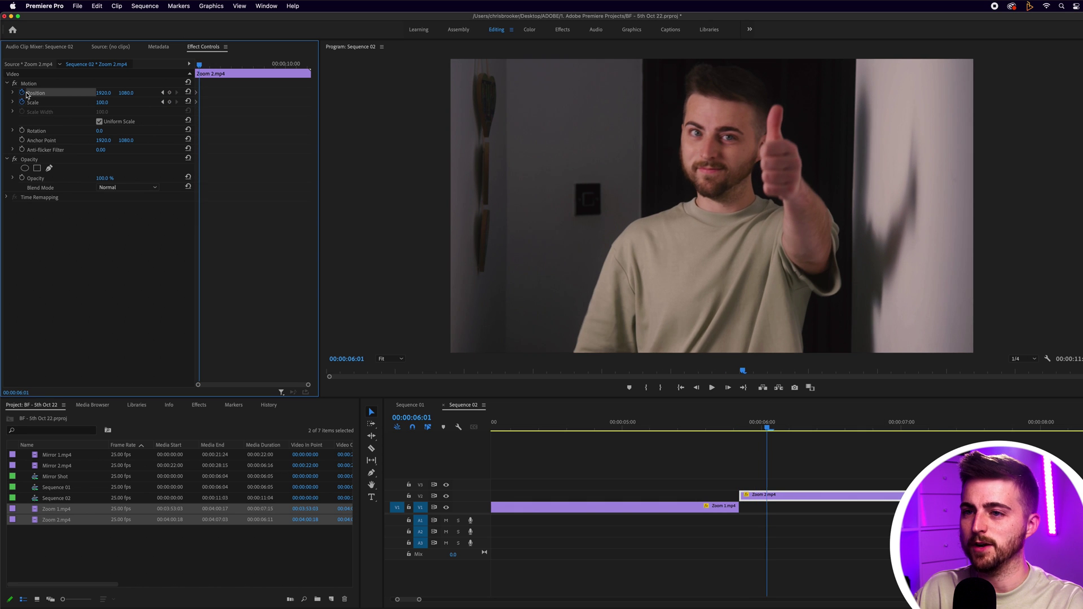
drag(102, 102, 138, 96)
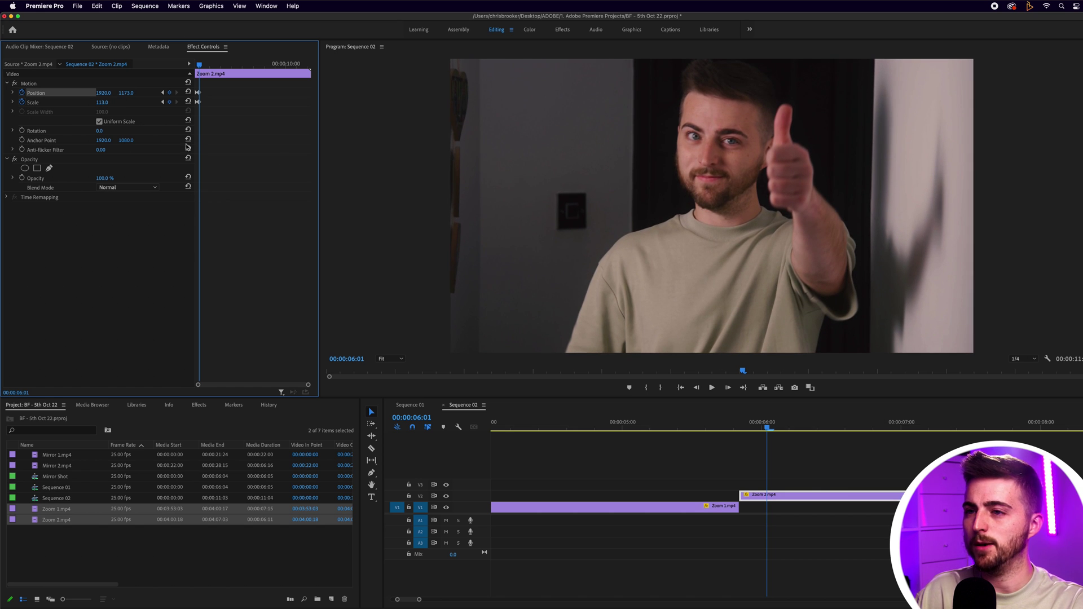
key(Right)
key(Right)
key(Right)
key(Right)
key(Right)
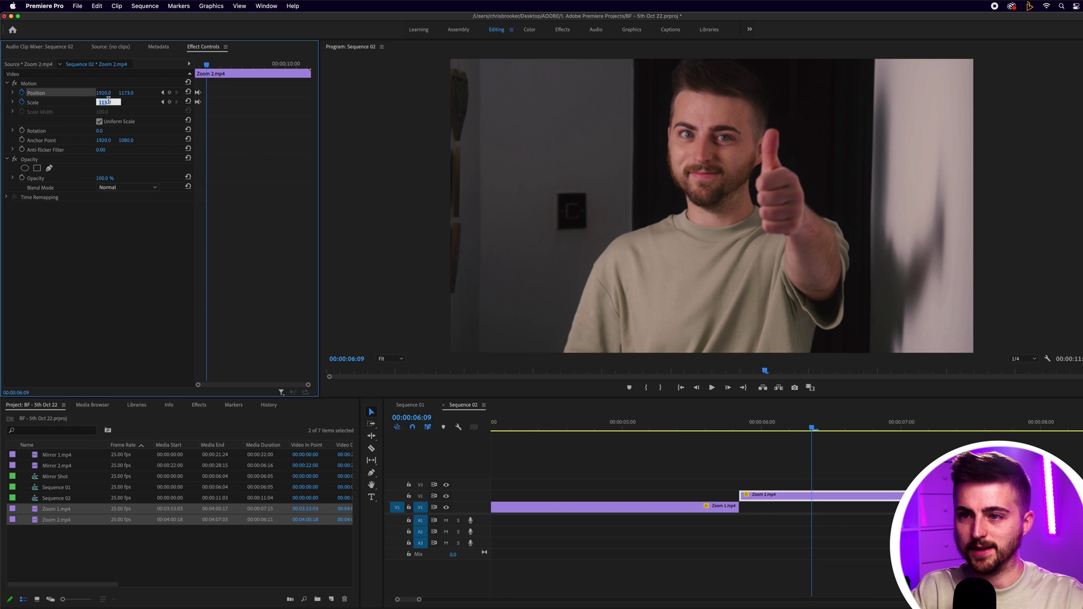
text(100)
key(Return)
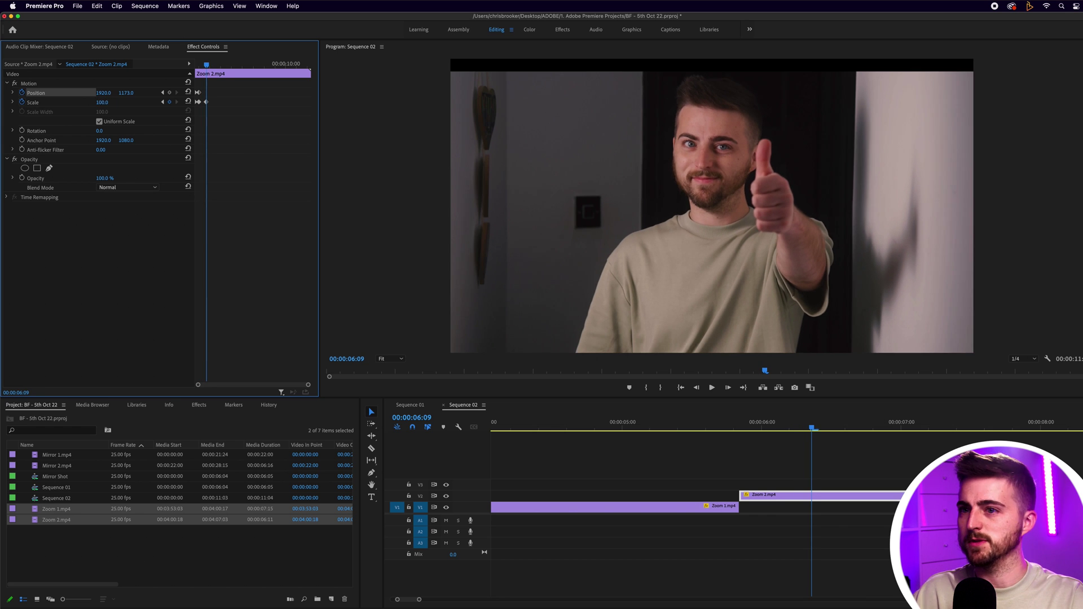
click(189, 93)
Step: Play the Zoom 2 punch-in repeatedly from just before it starts
drag(799, 427, 679, 427)
key(space)
click(678, 427)
click(678, 426)
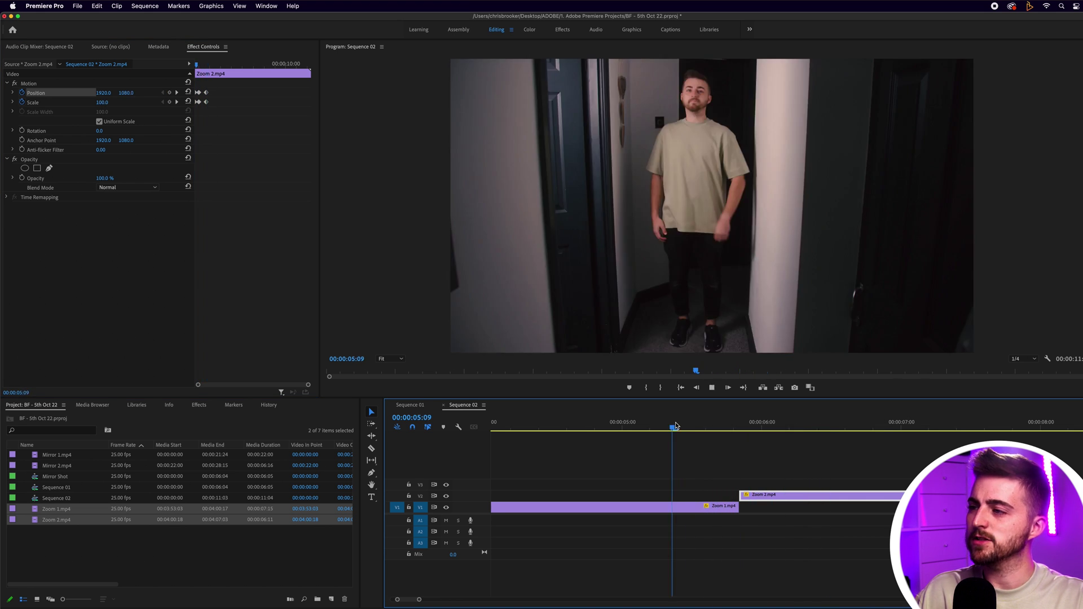
click(677, 427)
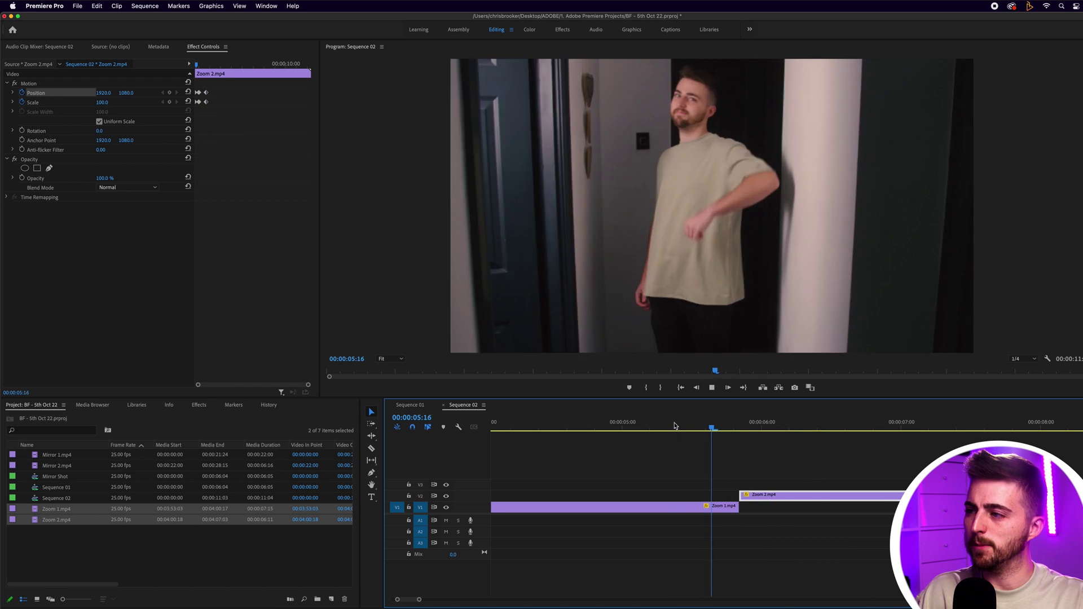
key(space)
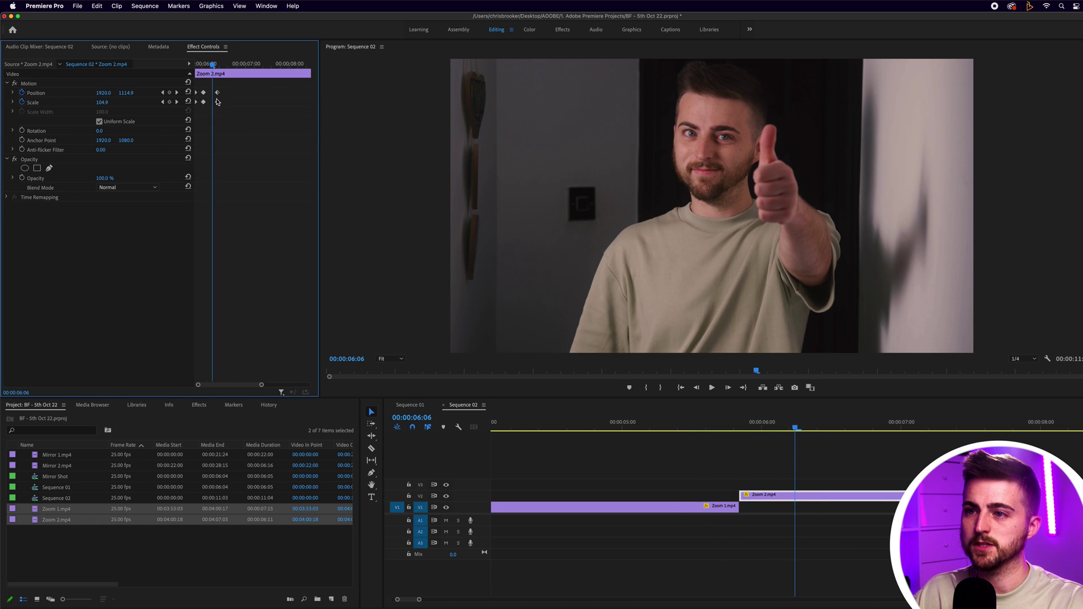
key(Up)
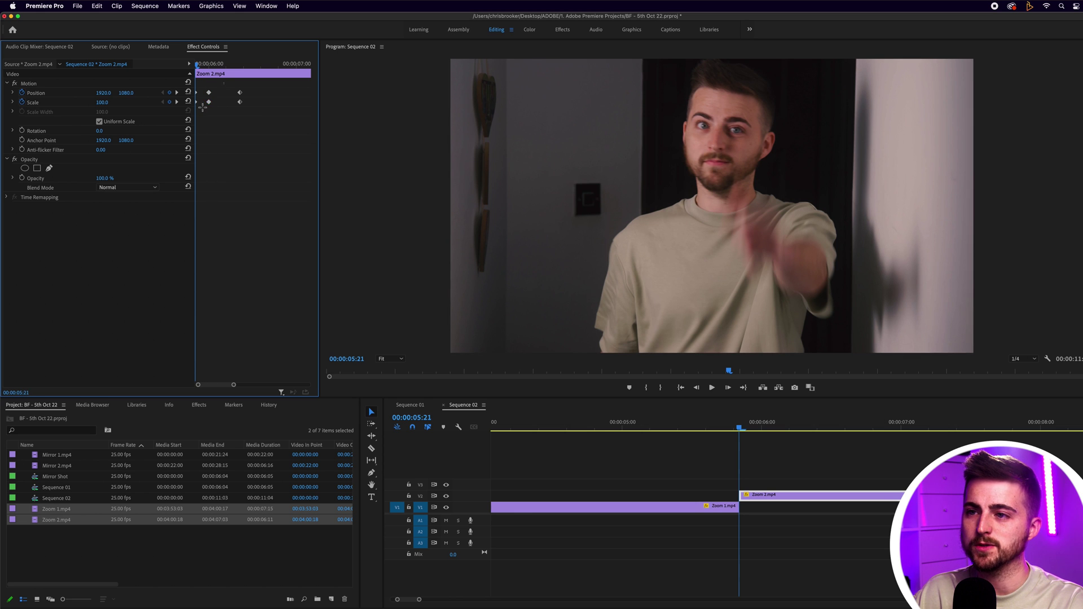
key(space)
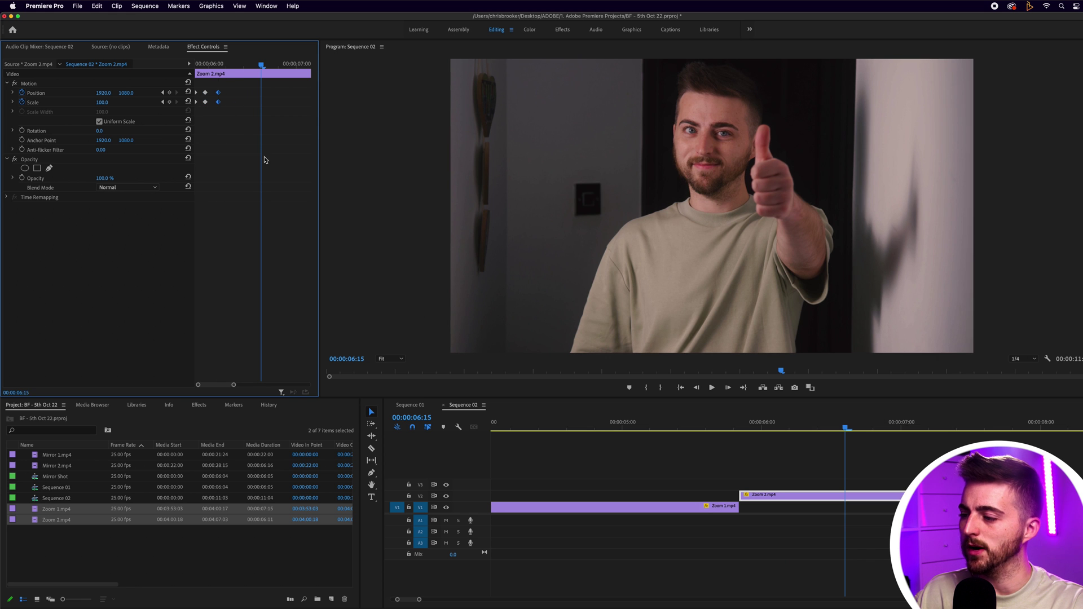
click(670, 430)
key(space)
click(670, 429)
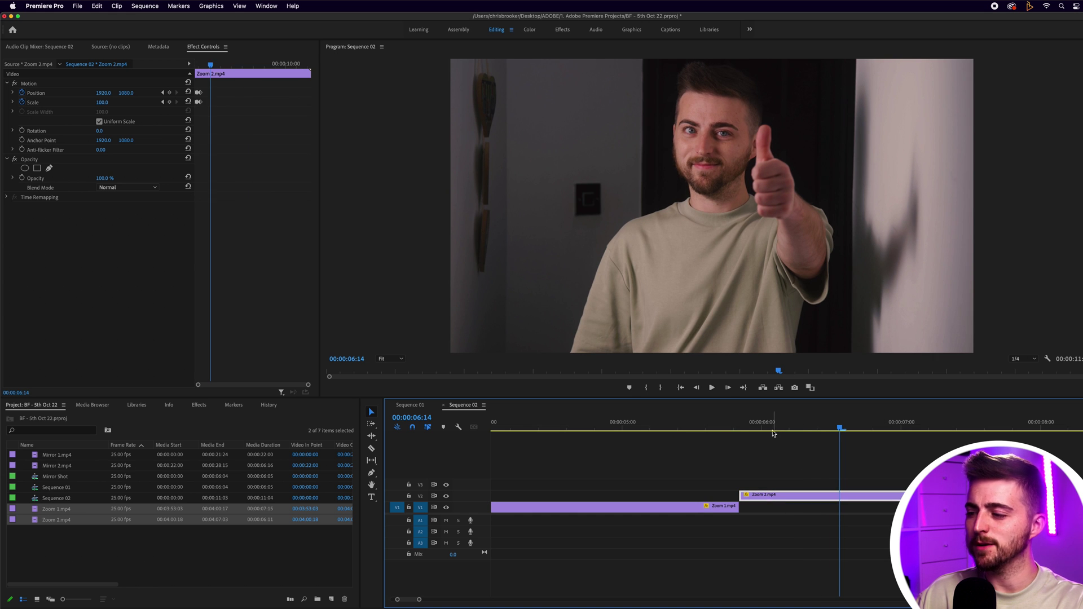
click(687, 427)
key(space)
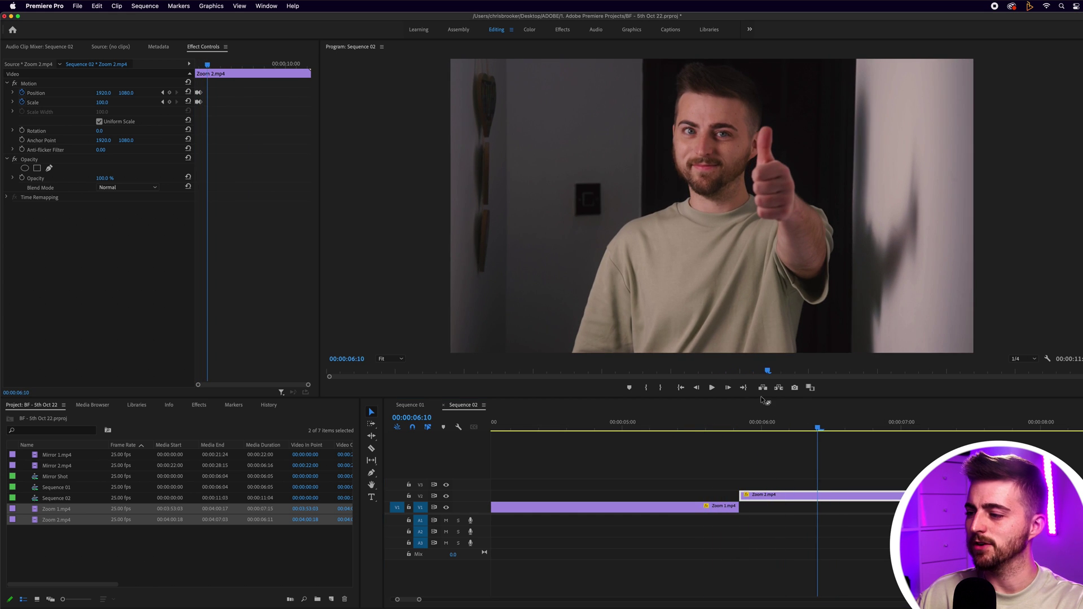
click(693, 426)
key(space)
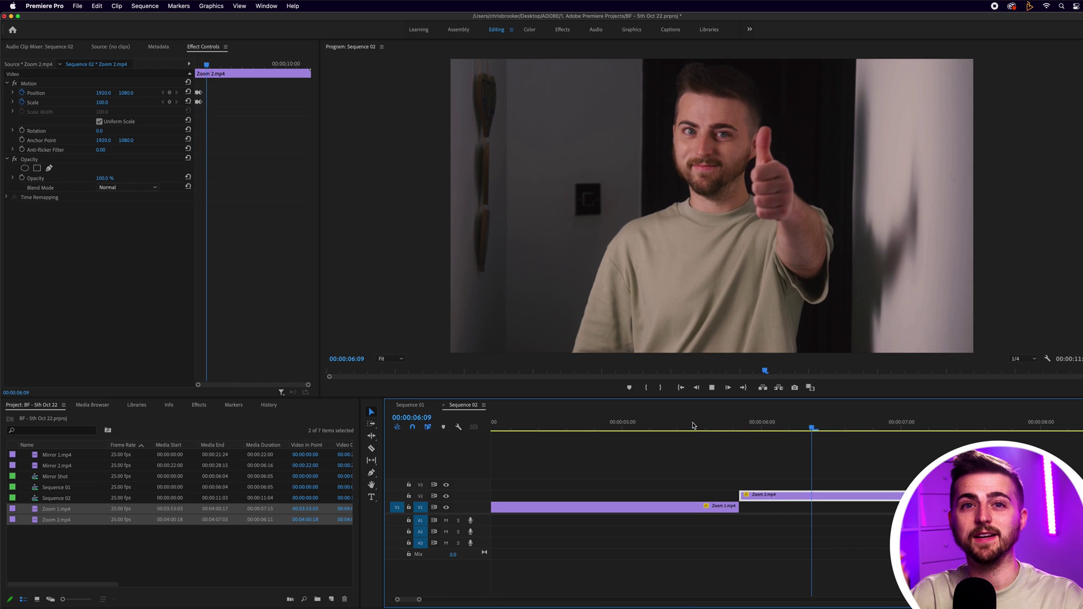
key(space)
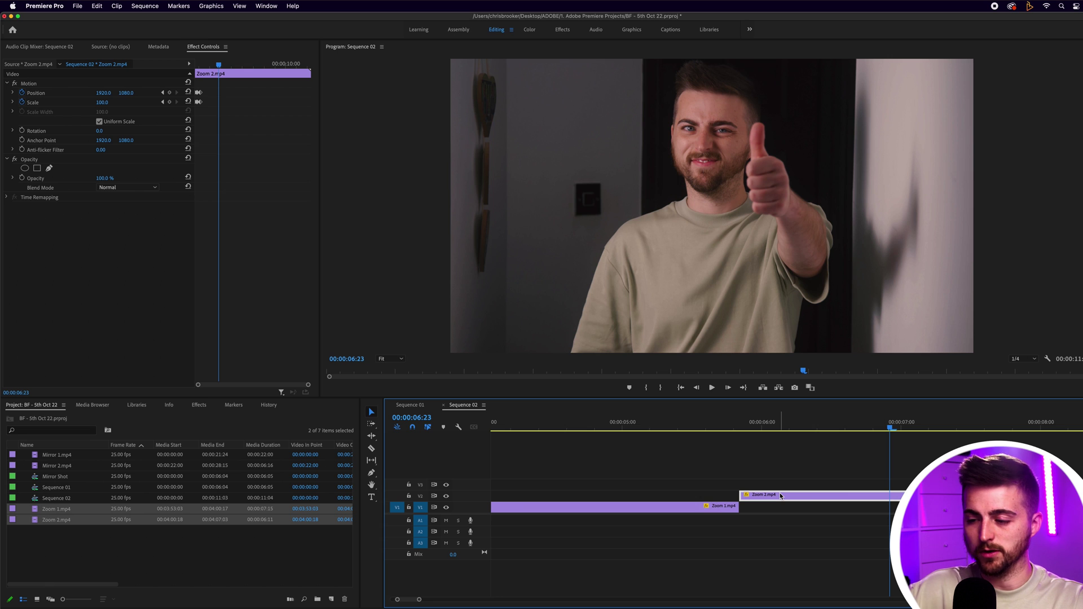
click(155, 70)
key(Up)
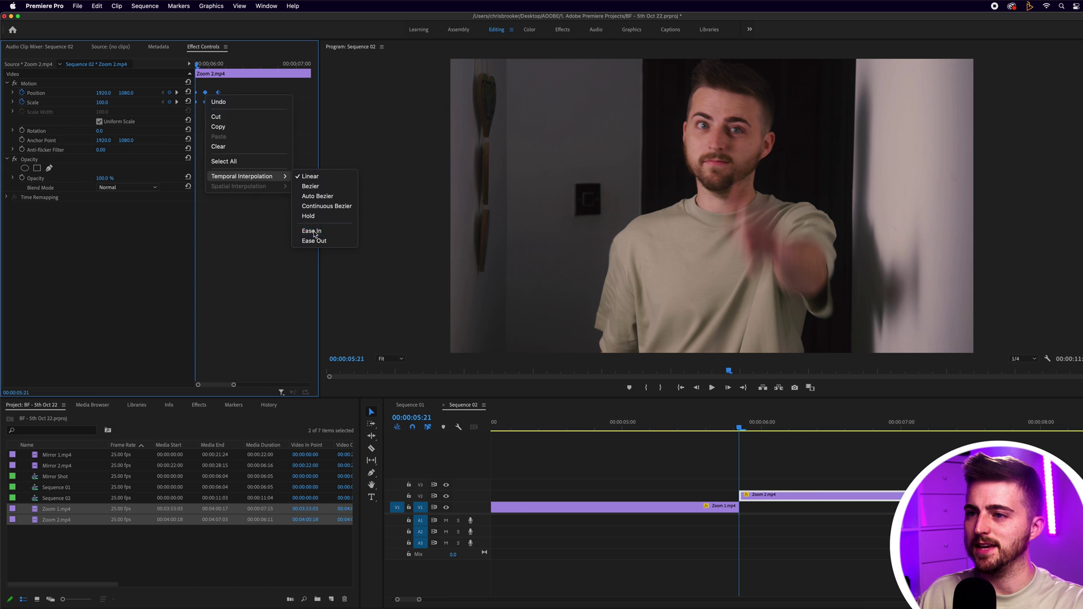
Step: Select Zoom 1.mp4 to show its effect settings and play back the eased zoom
click(685, 507)
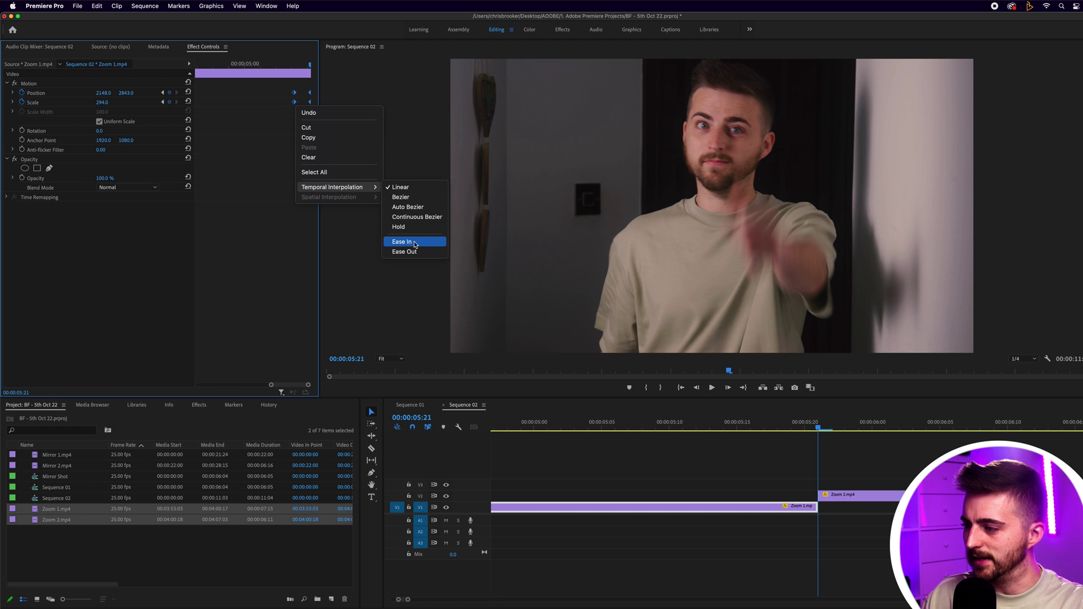
key(j)
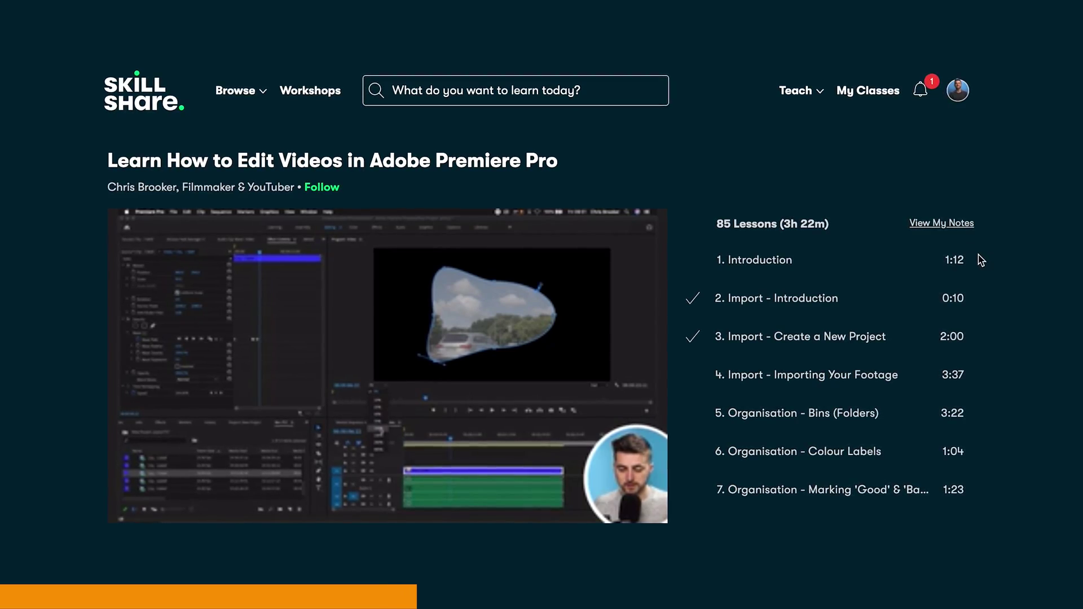
scroll(913, 409, down, 5)
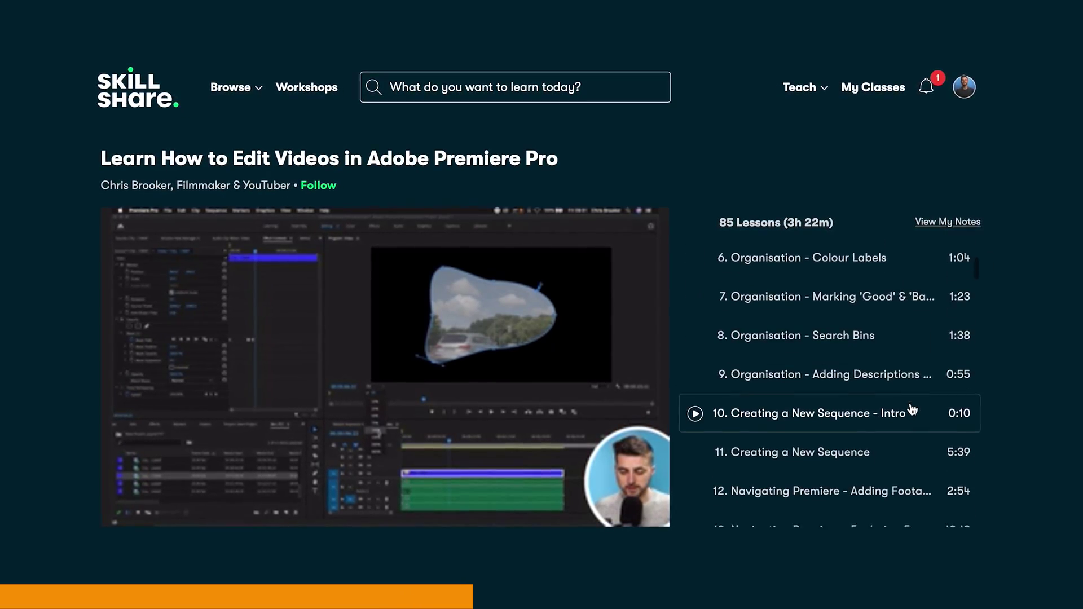
scroll(914, 409, down, 6)
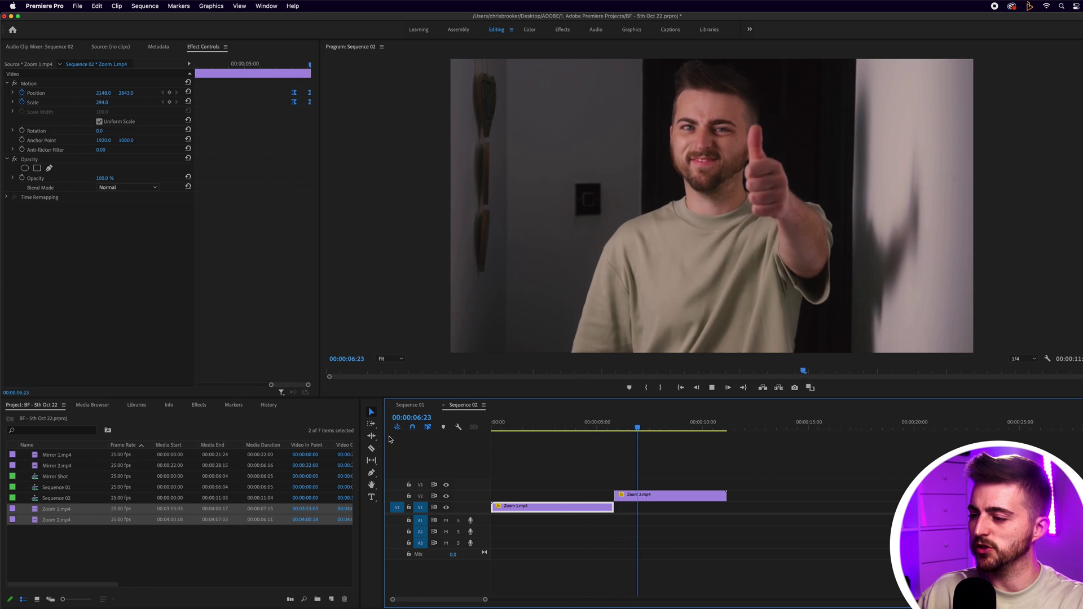
drag(643, 428, 615, 426)
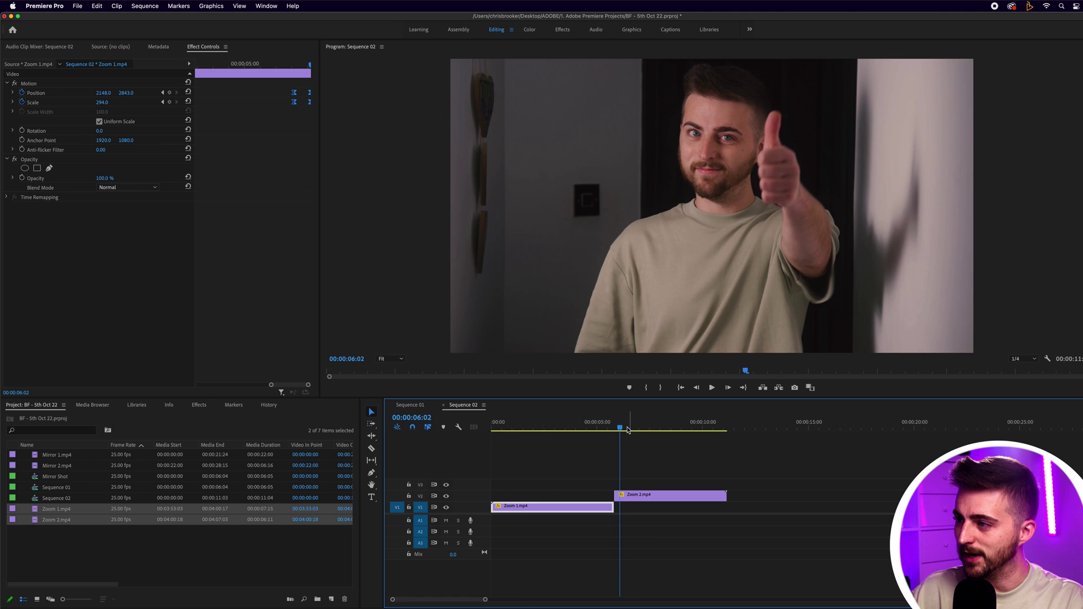
drag(627, 430, 613, 430)
Step: Open the effects list and scrub Zoom 1's zoom frames to the clip end, landing on 5:20
key(Left)
key(Left)
key(Left)
key(Left)
key(Left)
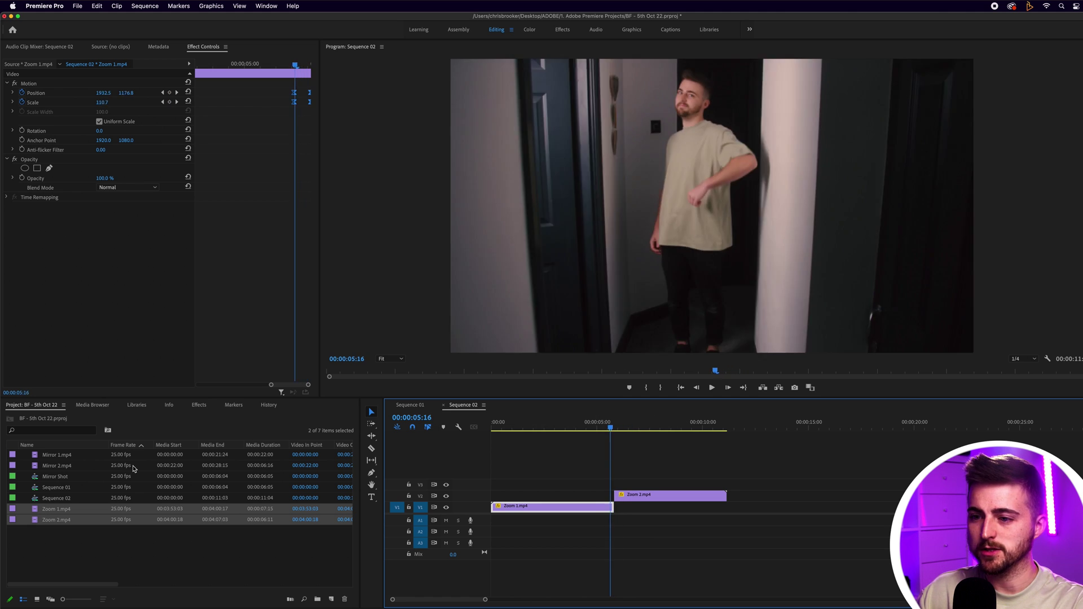
click(199, 406)
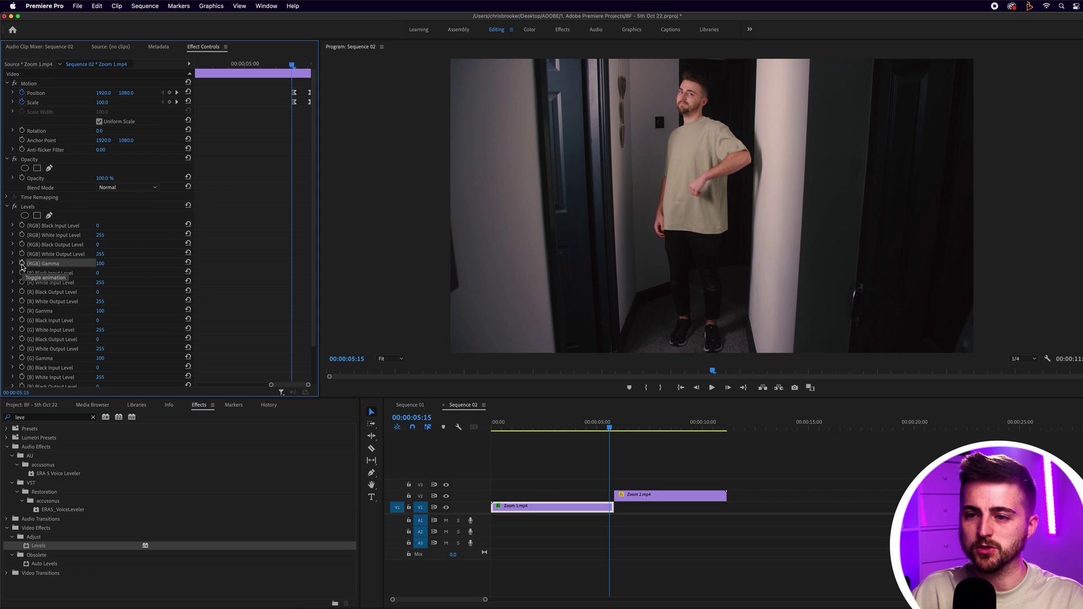
drag(291, 65, 316, 66)
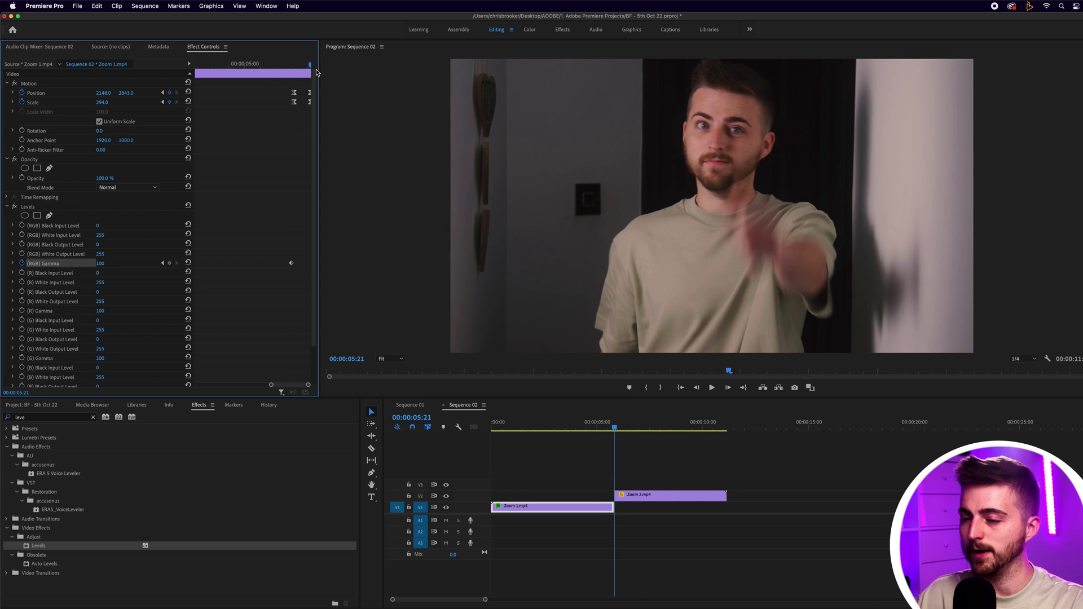
drag(316, 73, 307, 79)
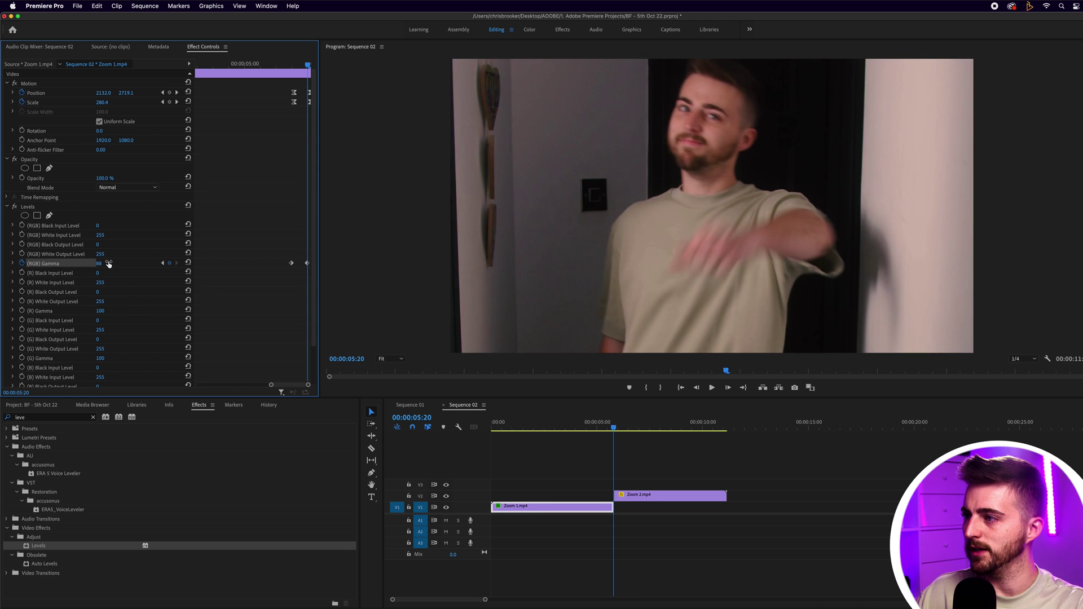
Step: Compare frames 5:20 and 5:21 for the (RGB) Gamma keyframes, then return to 5:15
key(Right)
key(Left)
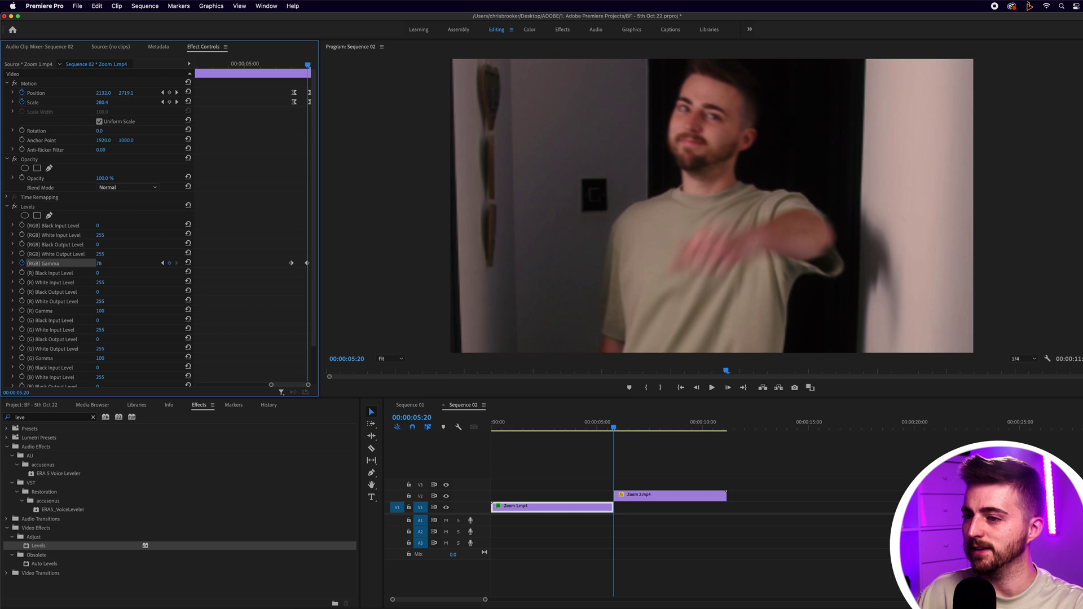
key(Right)
key(Left)
key(Right)
key(Left)
key(Right)
key(Left)
key(Right)
key(Right)
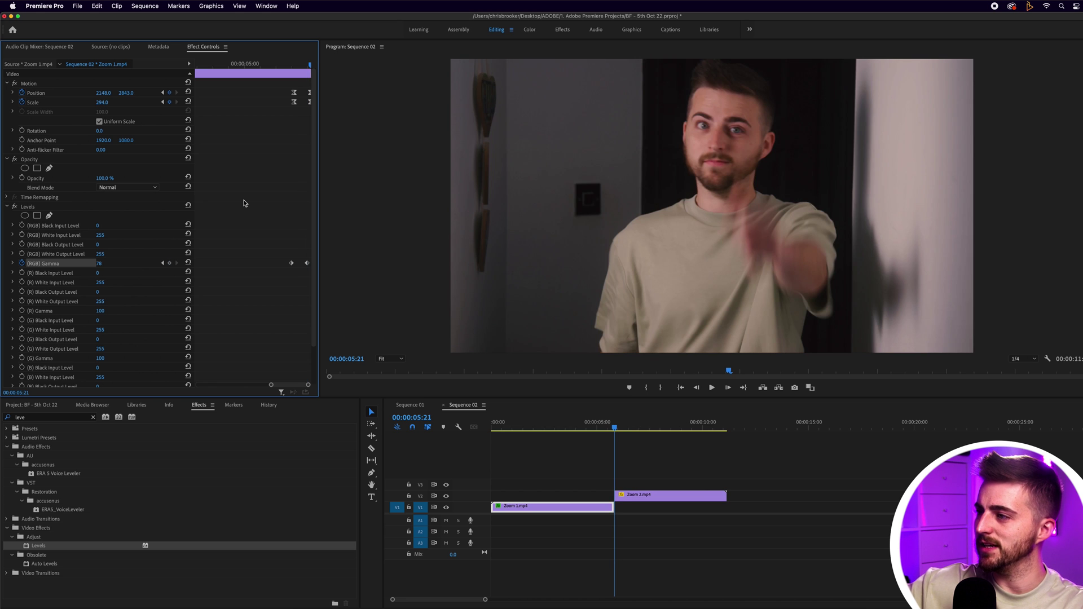
key(Left)
key(Right)
key(Left)
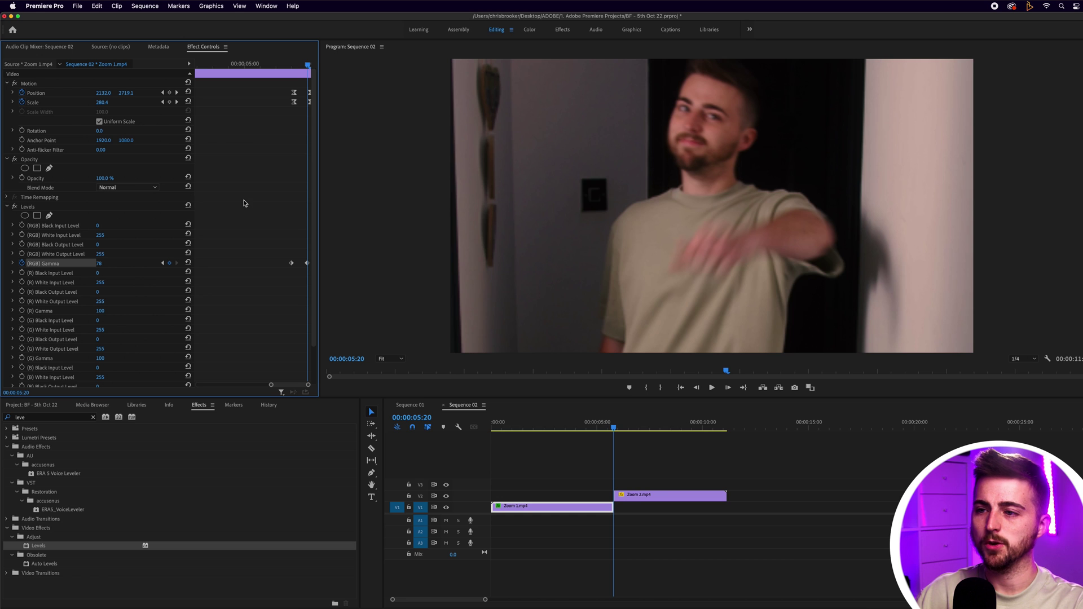
click(295, 66)
key(Left)
key(Left)
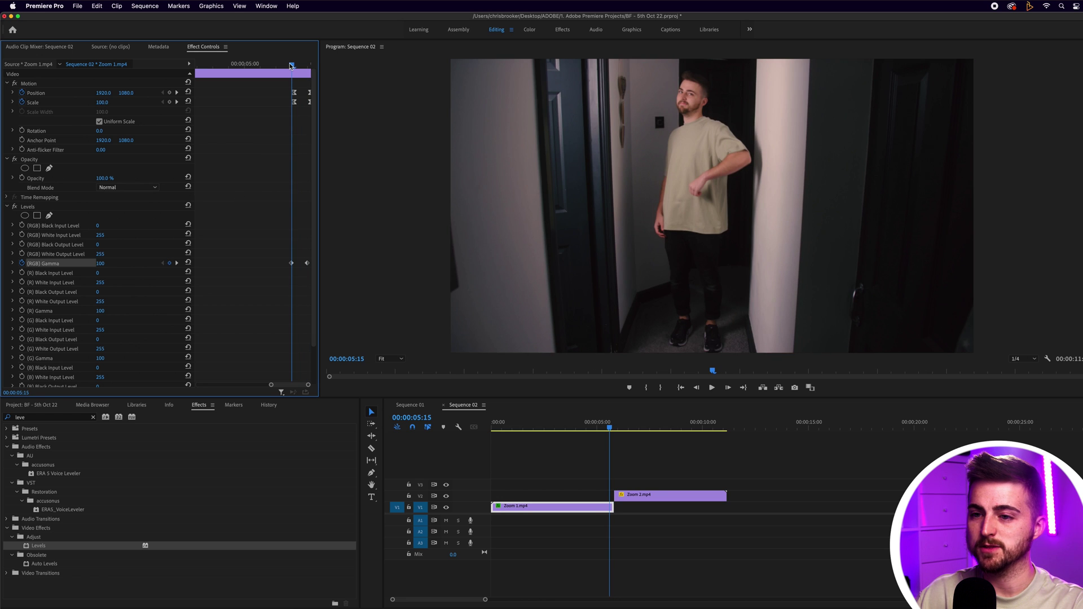
Step: Keyframe (R) Gamma at 100 on 5:15 and lower it to 97 at 5:20
click(41, 312)
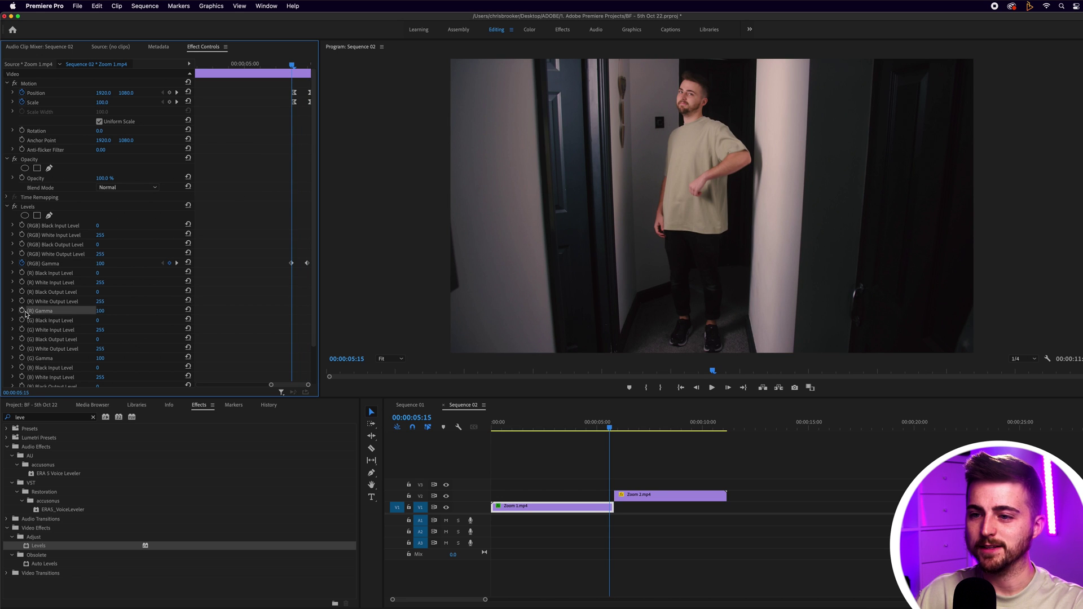
click(22, 310)
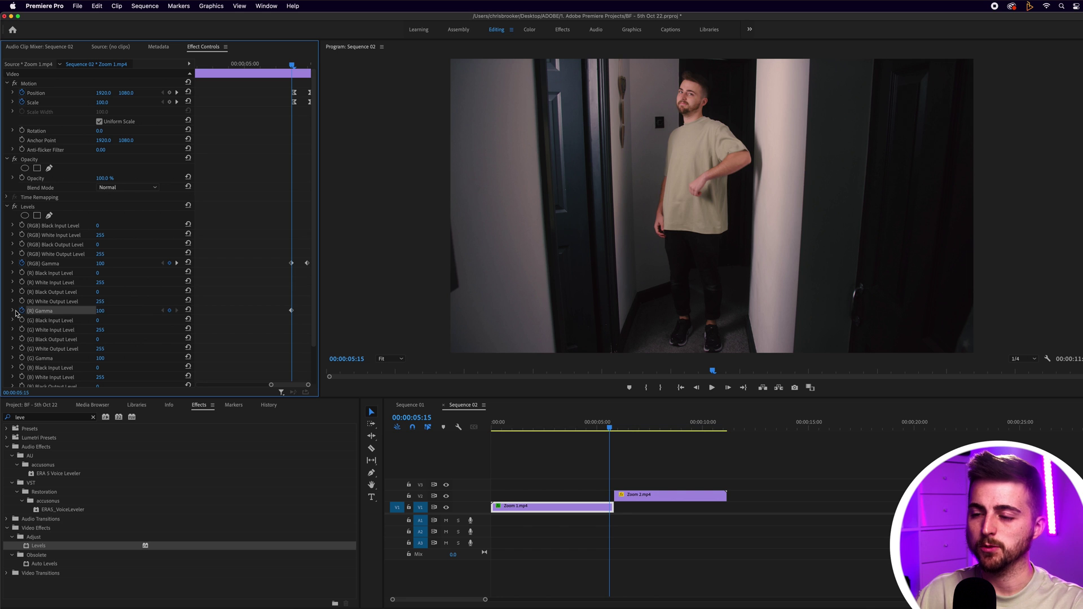
key(Right)
key(Right)
key(Right)
key(Right)
key(Right)
key(Right)
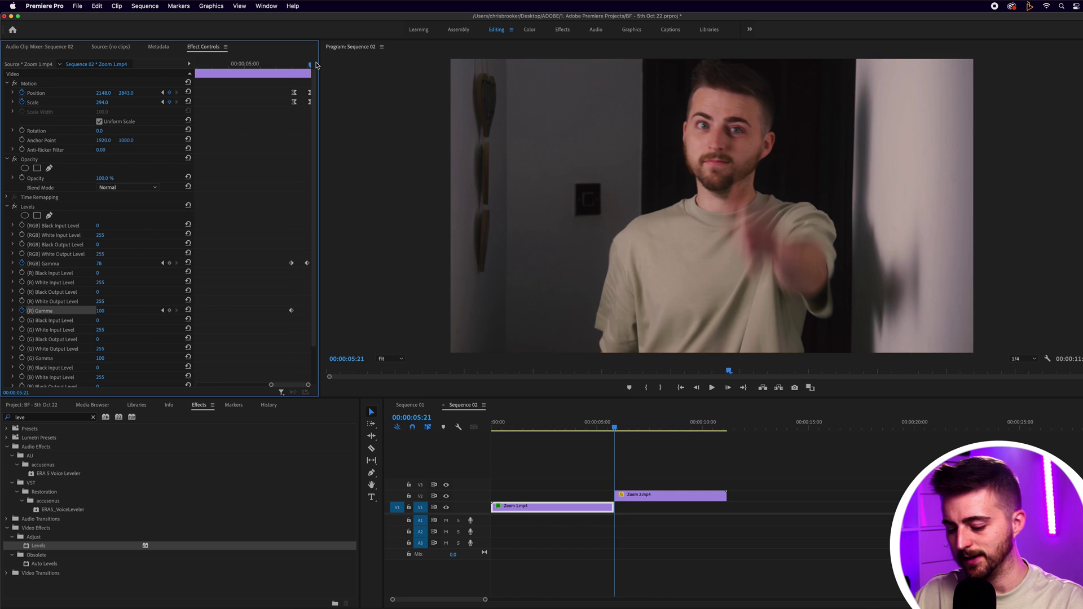
key(Left)
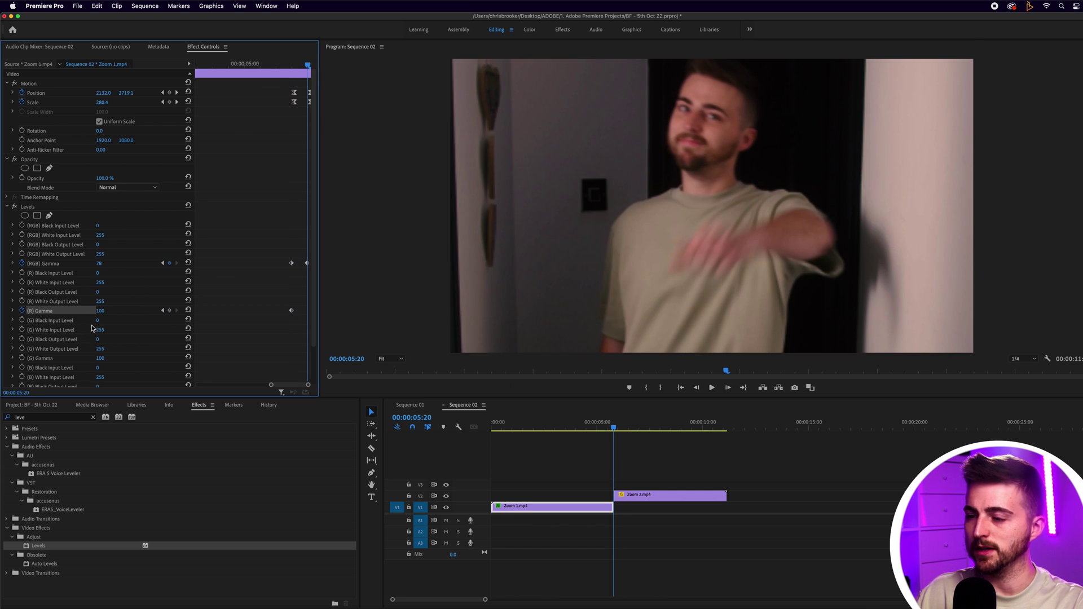
drag(99, 311, 97, 311)
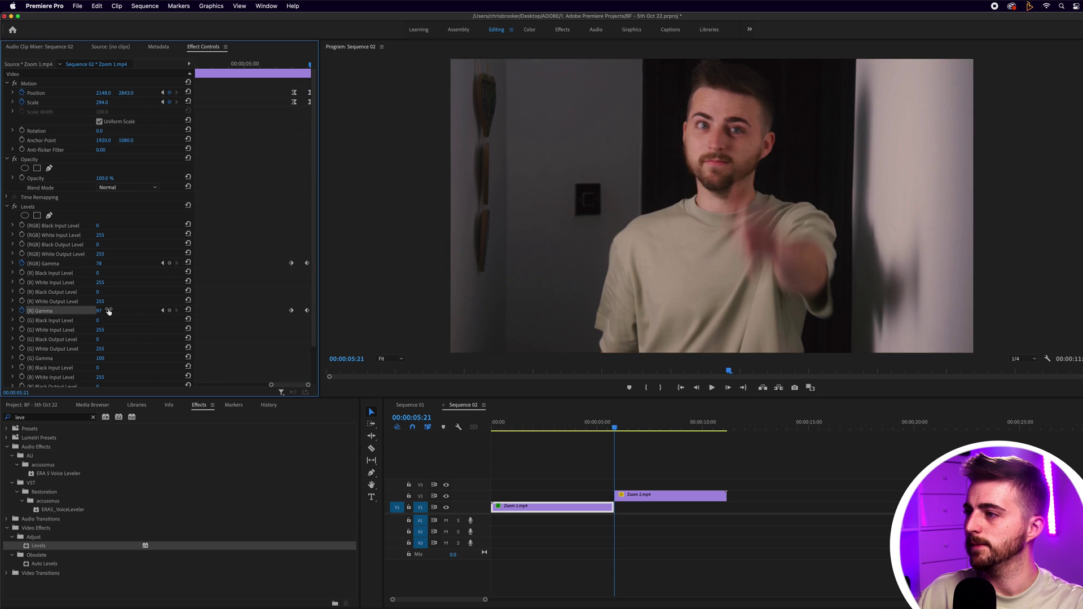
Step: Flip between frames 5:15 and 5:23 to check the Gamma change, then preview the transition
key(Left)
key(Left)
key(Left)
key(Left)
key(Left)
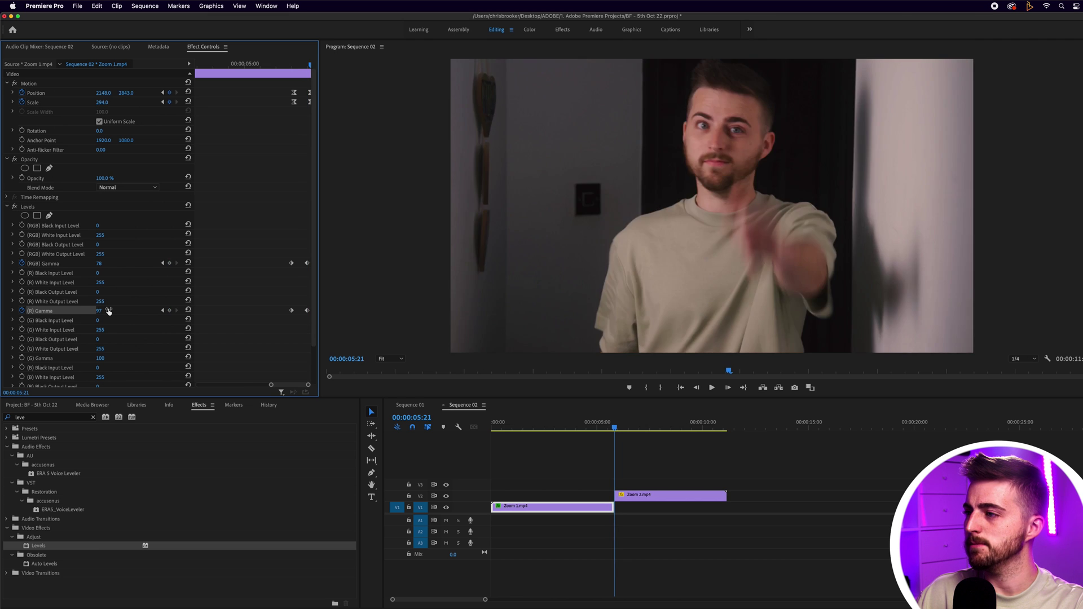
key(Right)
key(Right)
key(Right)
key(Right)
key(Right)
key(Right)
key(Right)
key(Right)
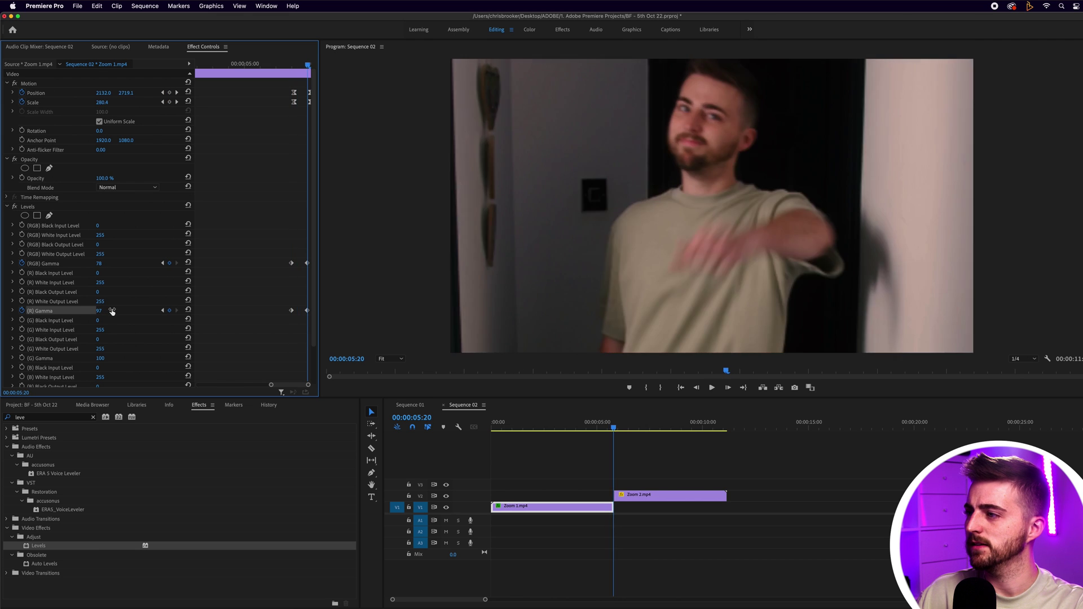
key(Left)
key(Left)
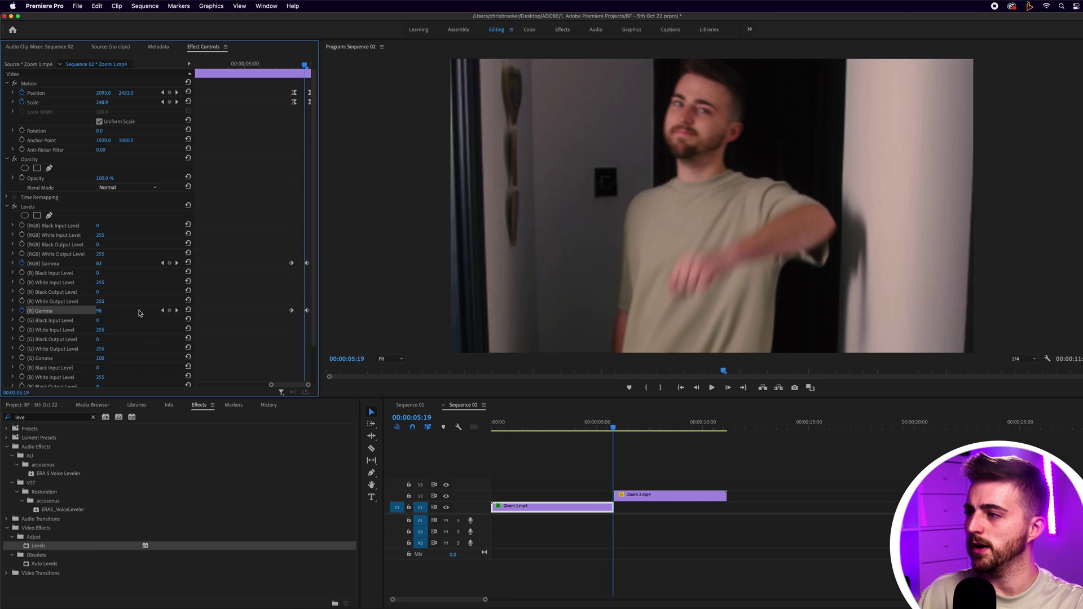
key(Left)
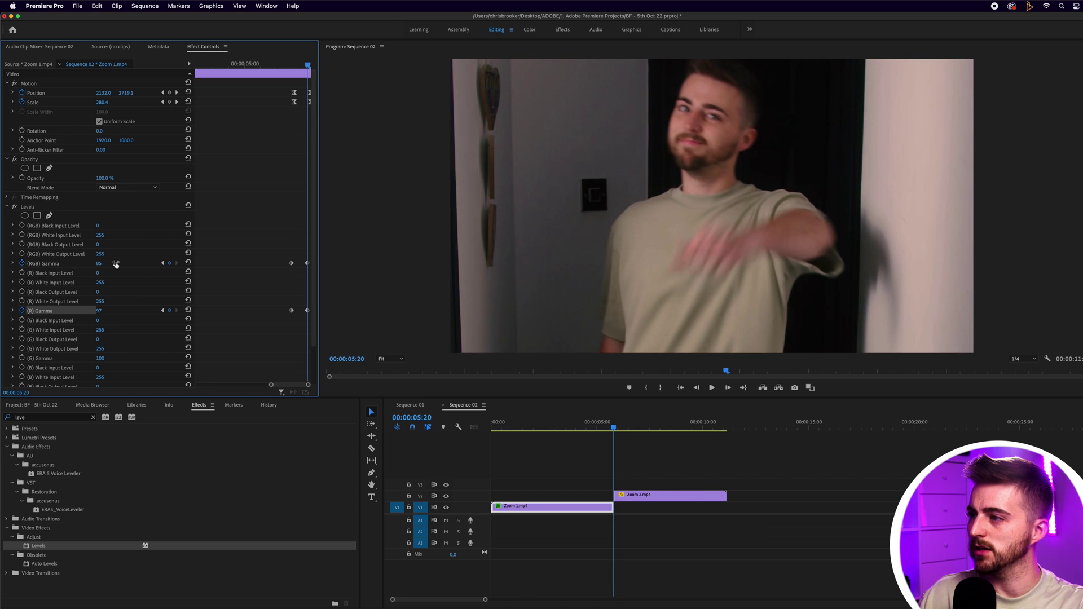
key(Right)
key(Right)
key(Left)
key(Left)
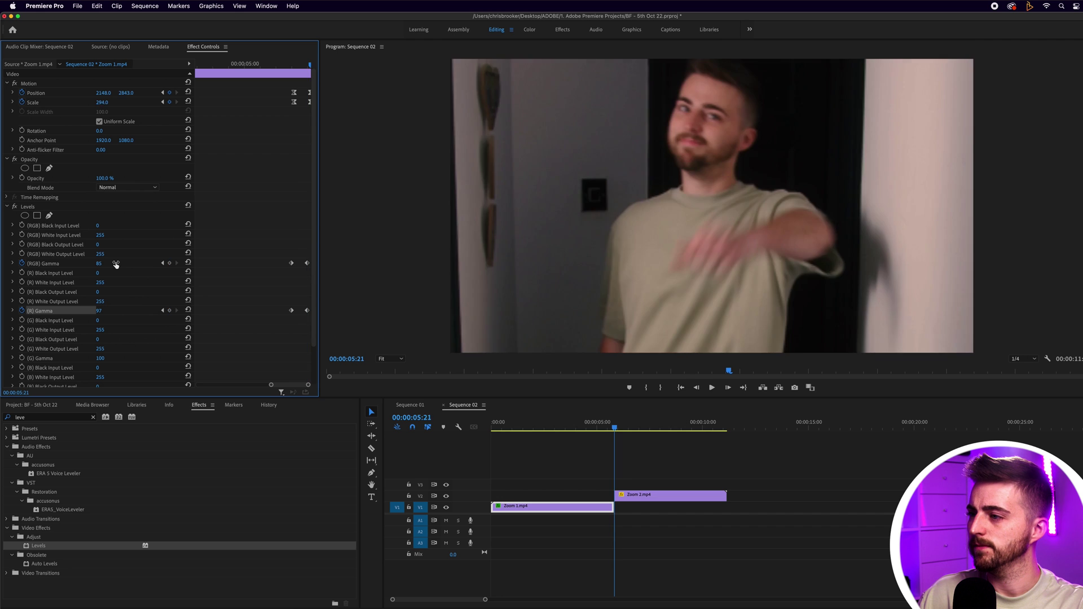
key(Left)
key(space)
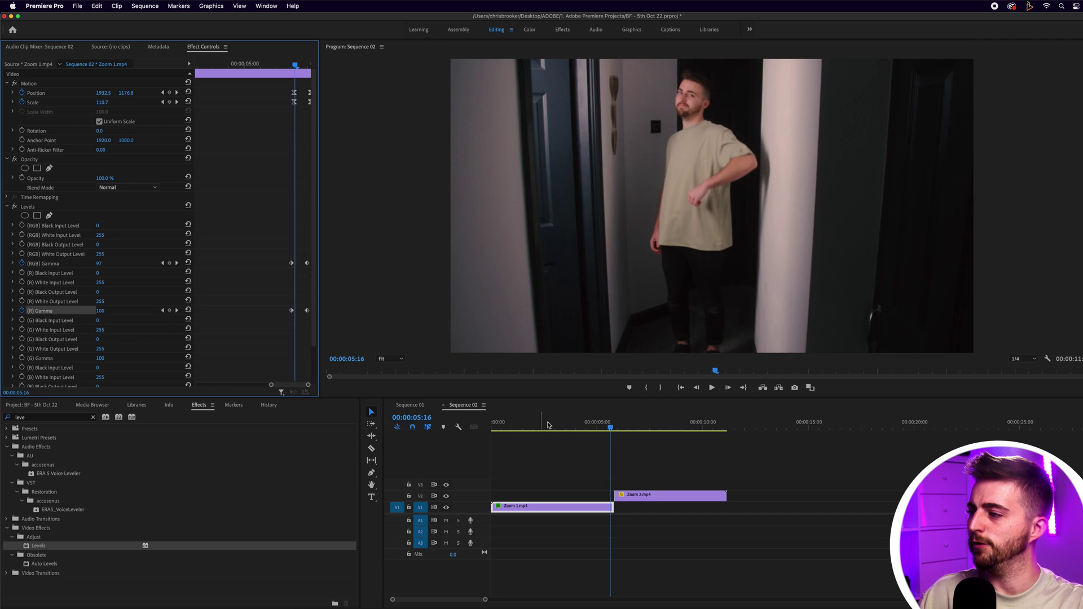
click(571, 430)
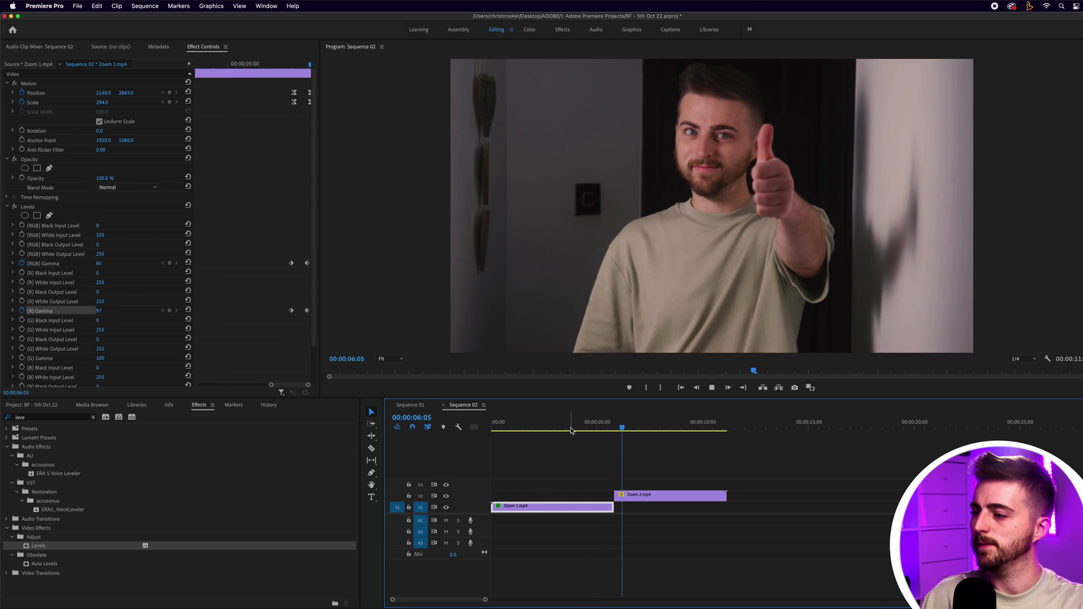
click(599, 424)
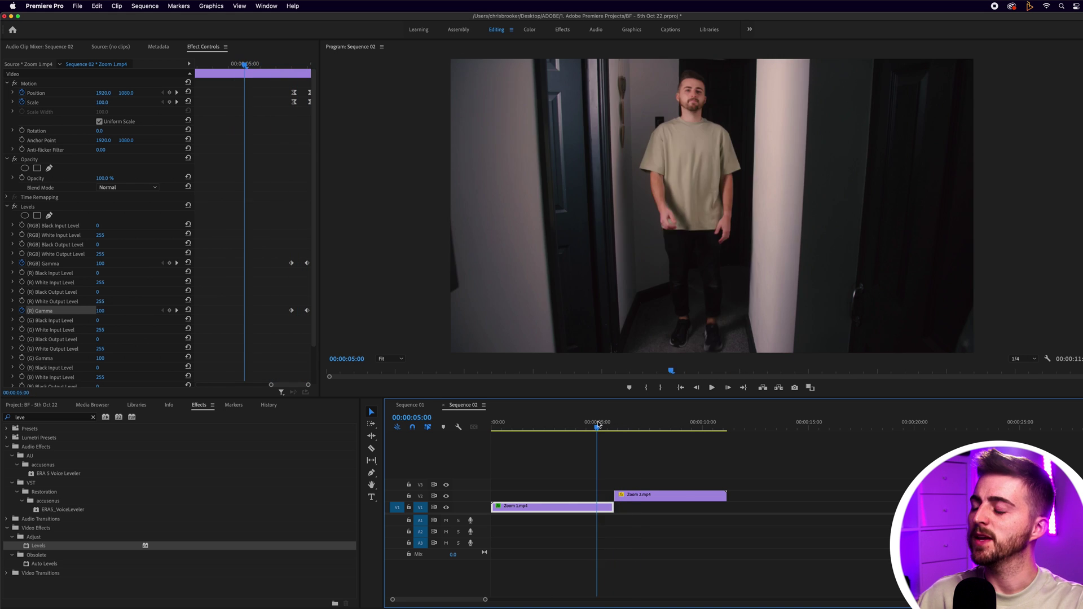
key(space)
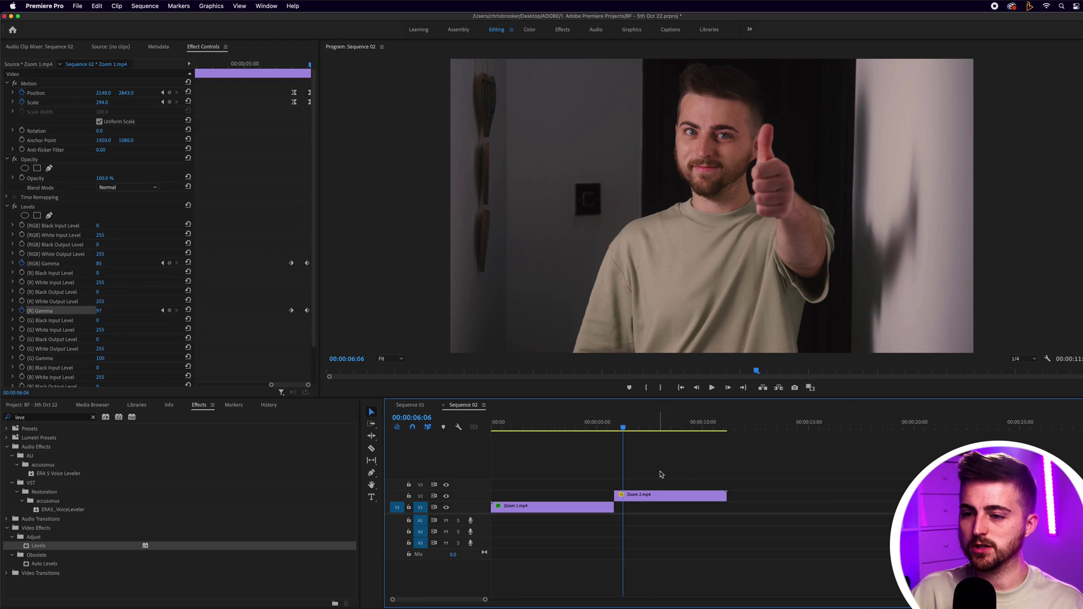
Step: Create a new Adjustment Layer in the Project panel with default settings
click(93, 418)
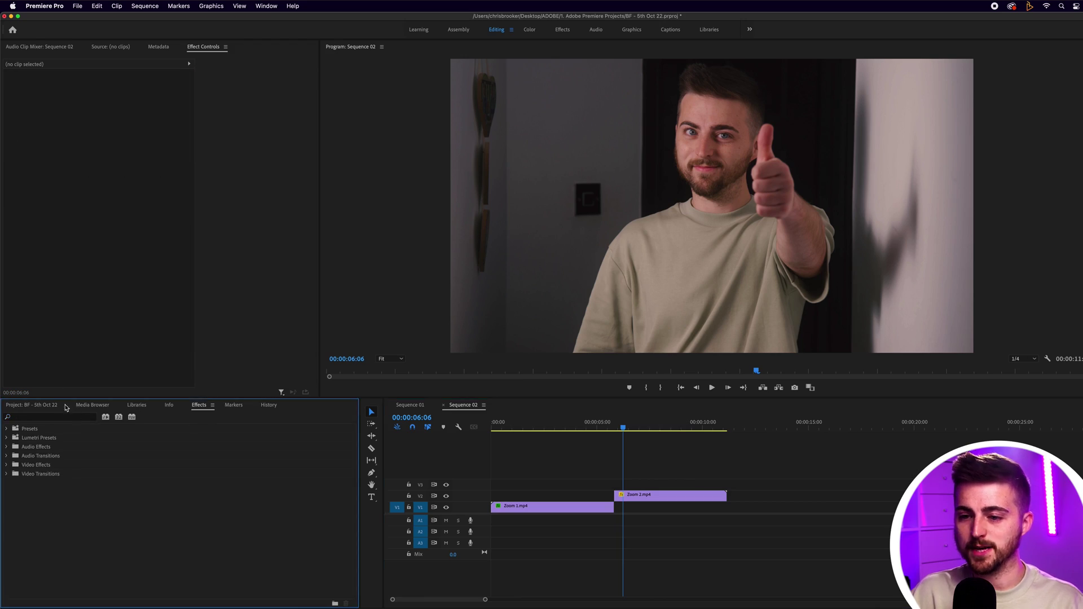
click(52, 406)
right_click(223, 550)
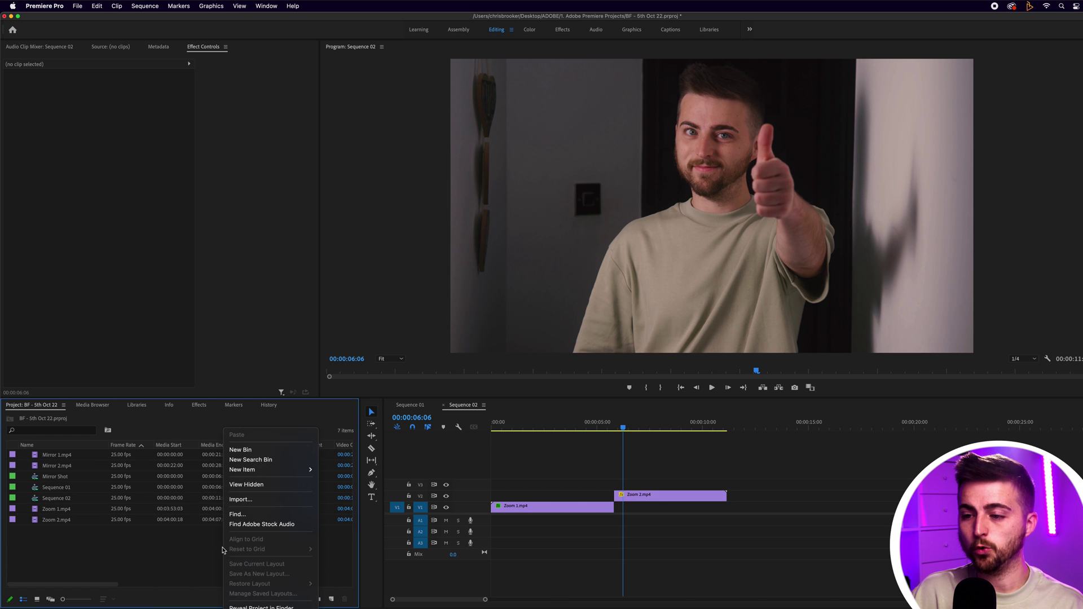
click(210, 550)
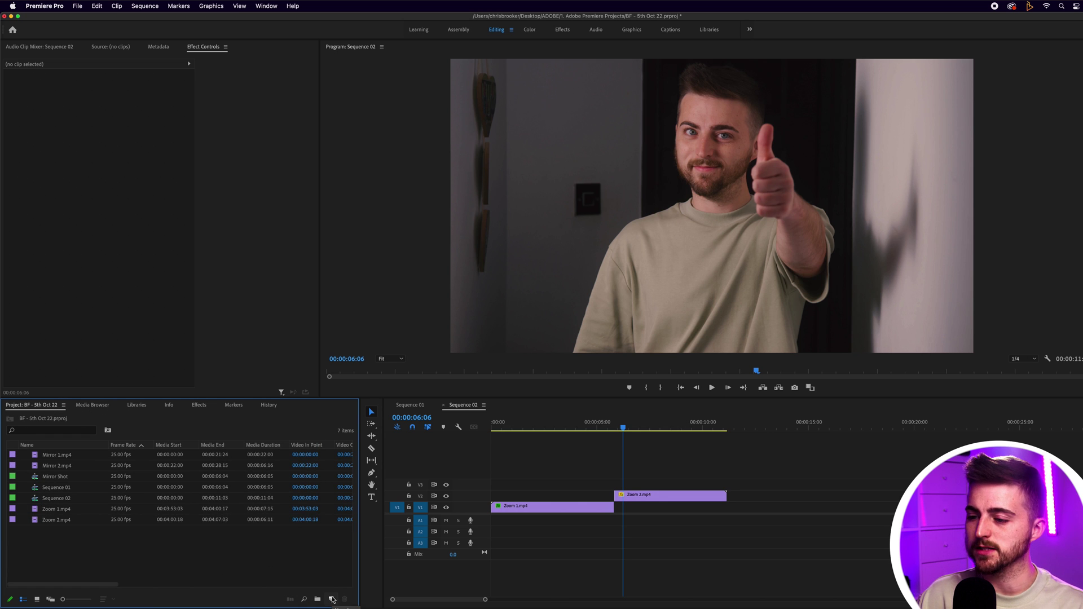
click(333, 598)
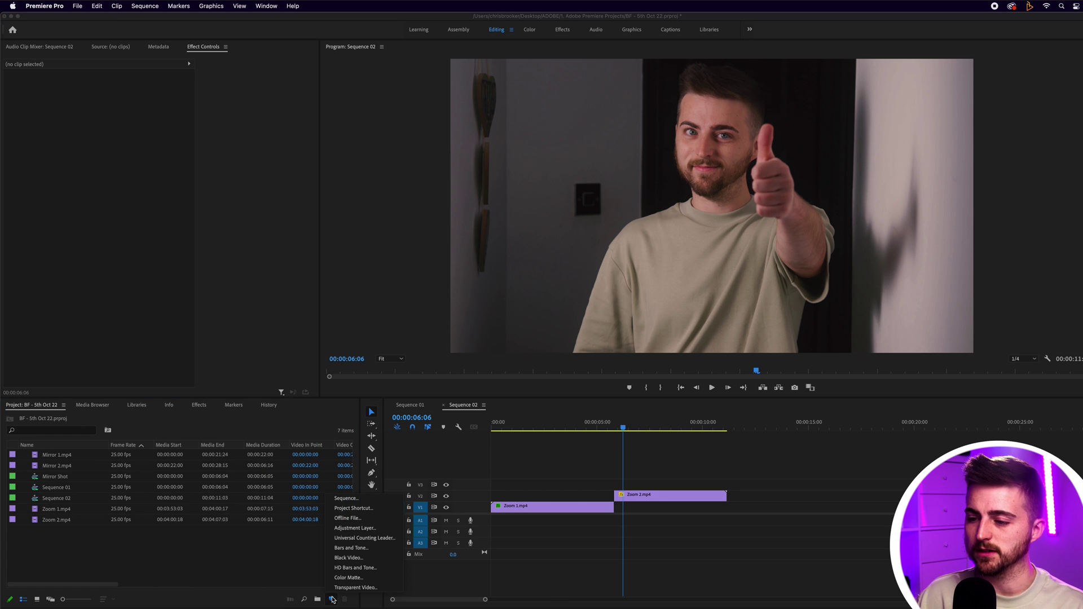
click(355, 529)
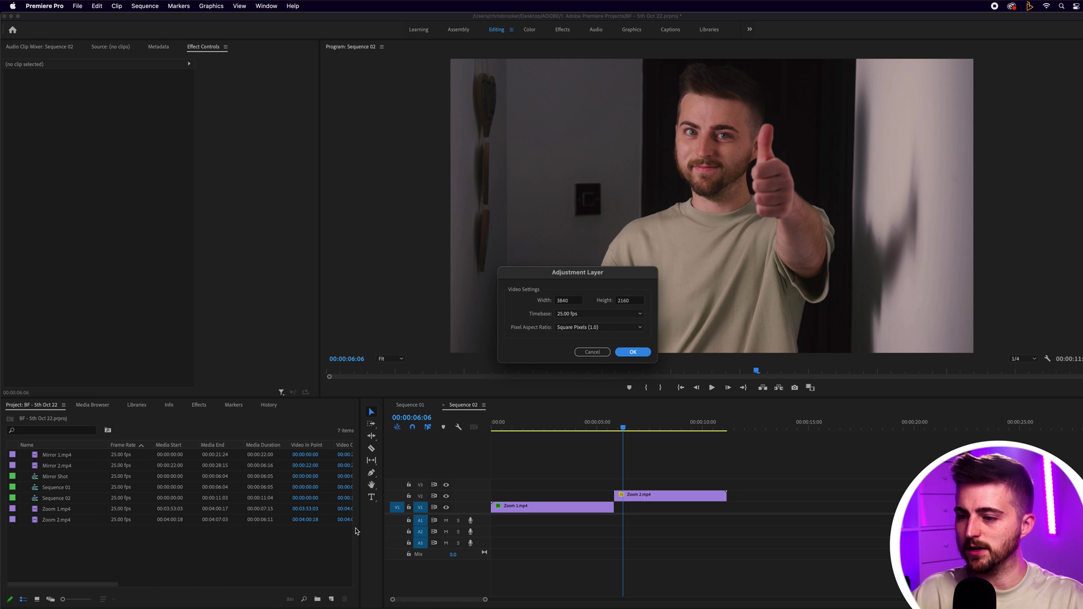
key(Return)
Step: Place the Adjustment Layer on V3 across the Zoom 1/Zoom 2 cut and select it
drag(51, 458, 615, 486)
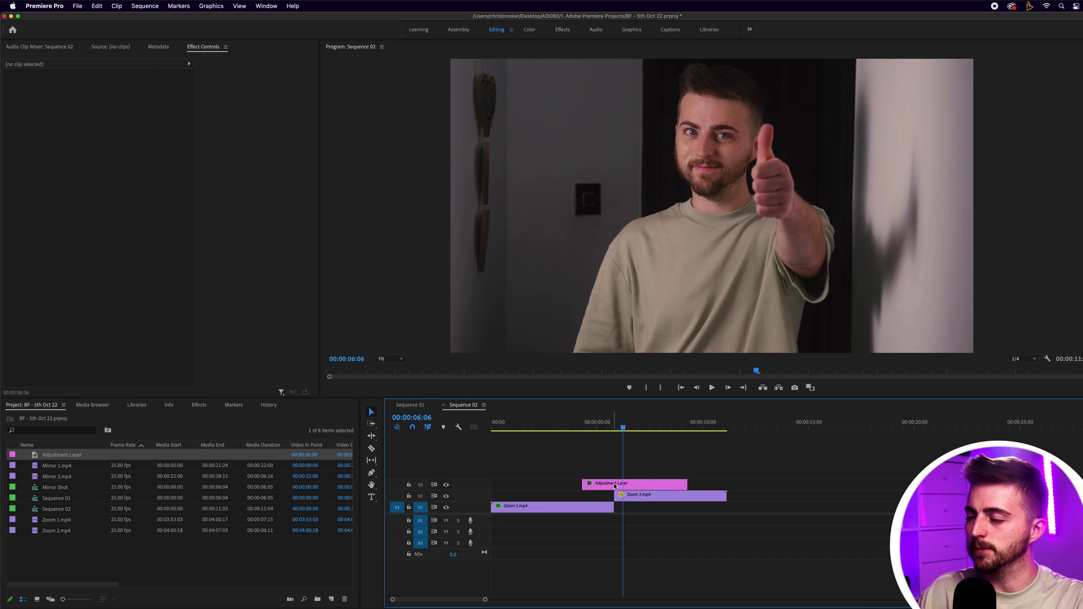
click(615, 486)
drag(619, 427, 614, 437)
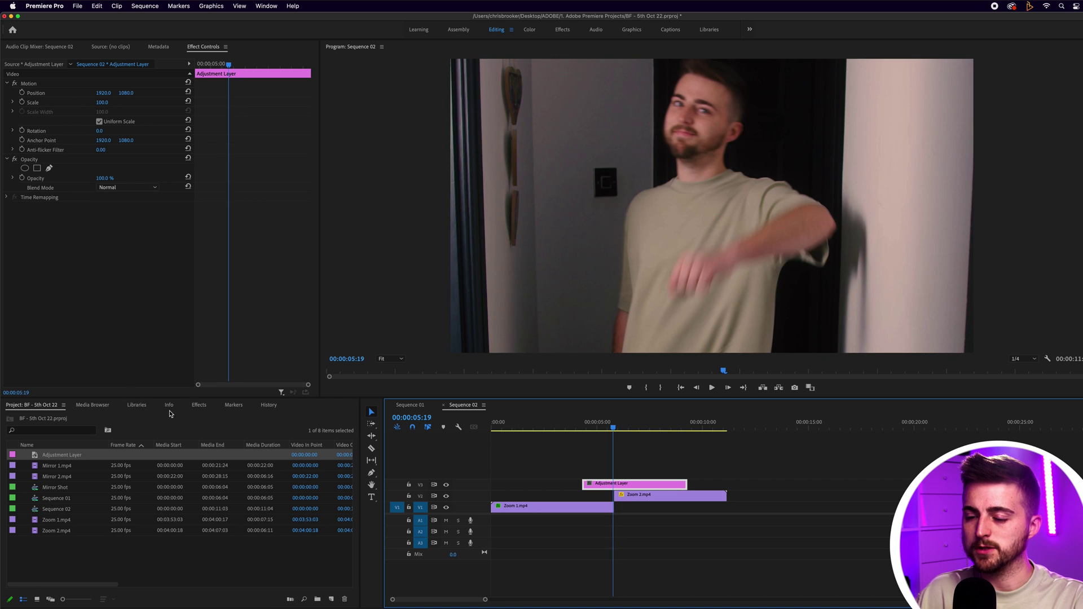
Step: Search the effects for 'blur' and apply Gaussian Blur to the adjustment layer
click(196, 405)
click(56, 417)
text(blur)
scroll(66, 472, down, 4)
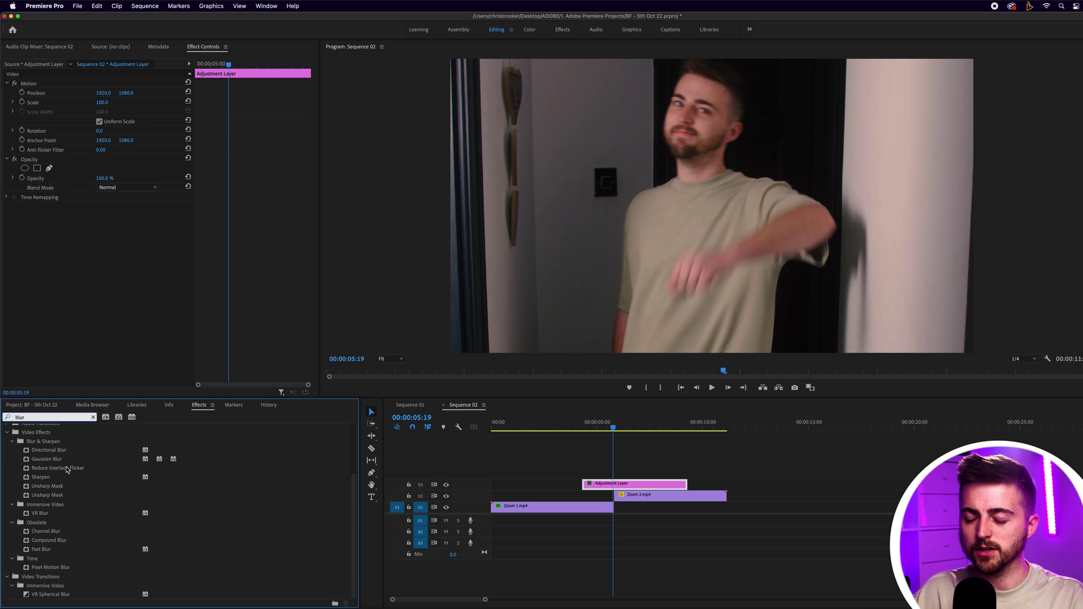
click(59, 461)
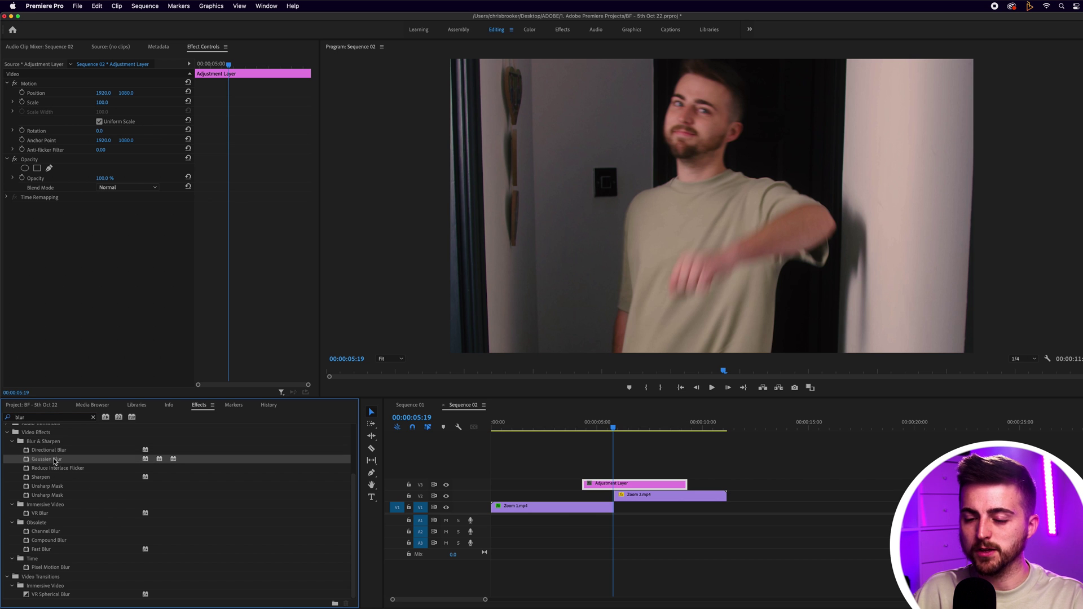
click(50, 478)
click(49, 459)
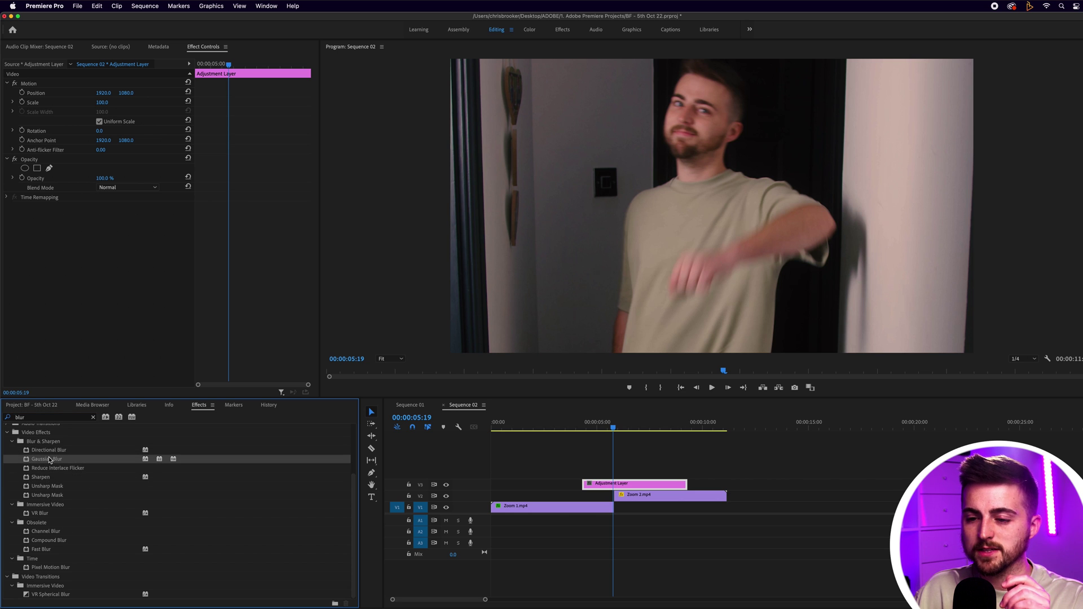
drag(59, 444, 79, 377)
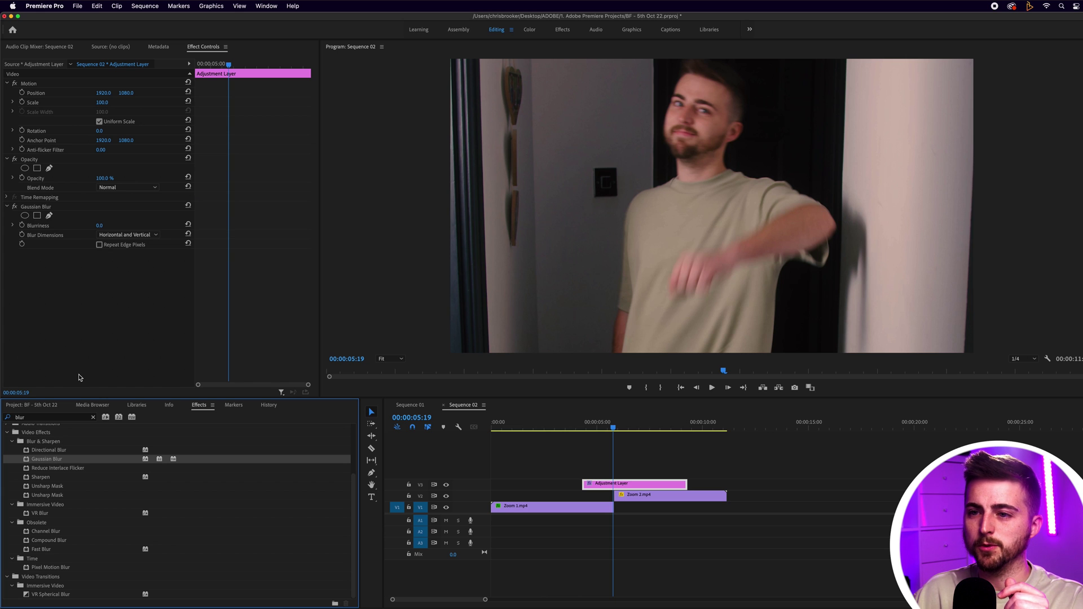
Step: Test Blurriness at 148, enable Repeat Edge Pixels, then reset Blurriness to 0 at 05:16
drag(99, 228, 142, 226)
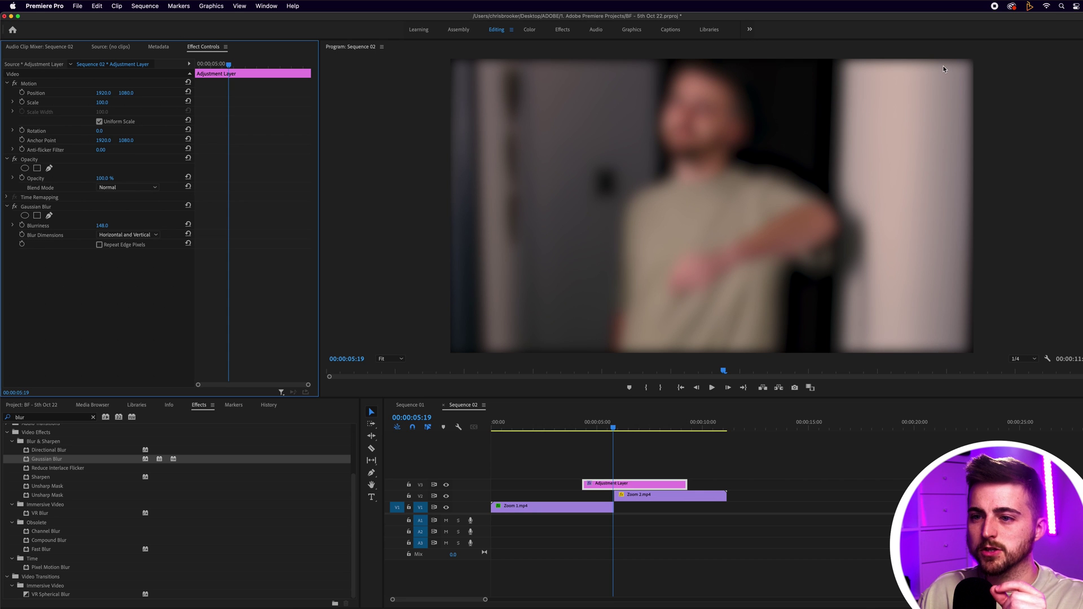
click(101, 245)
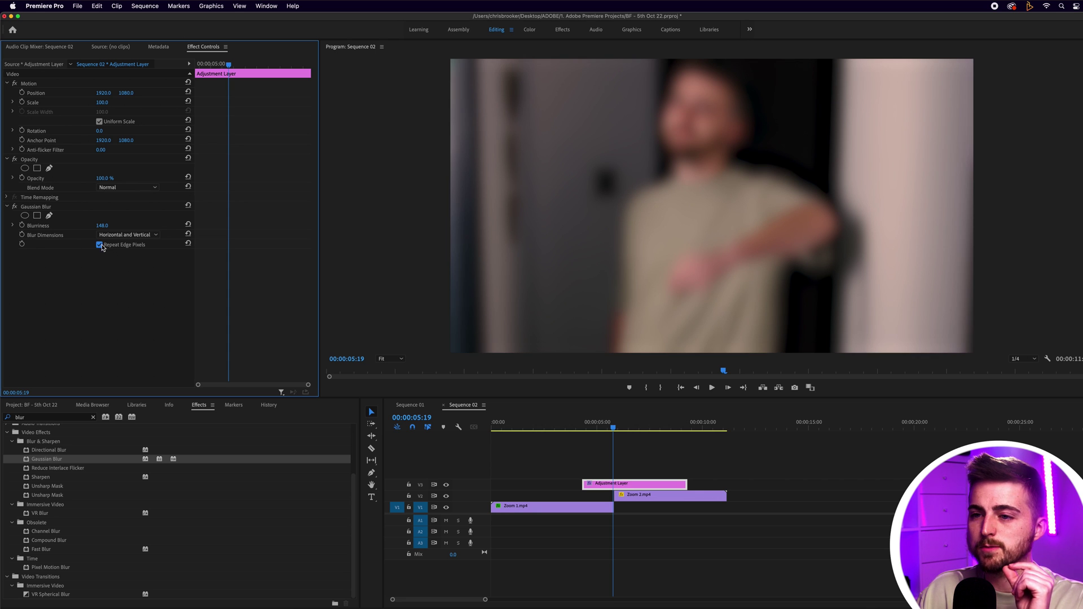
mouse_move(607, 429)
mouse_down()
mouse_move(596, 429)
mouse_move(612, 429)
mouse_up()
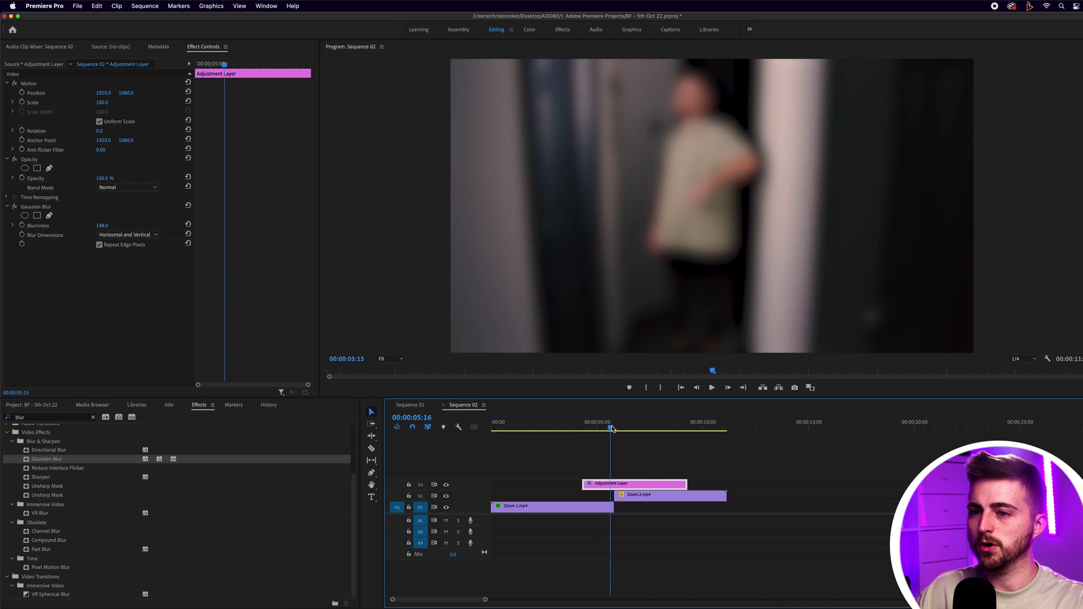
drag(98, 229, 79, 229)
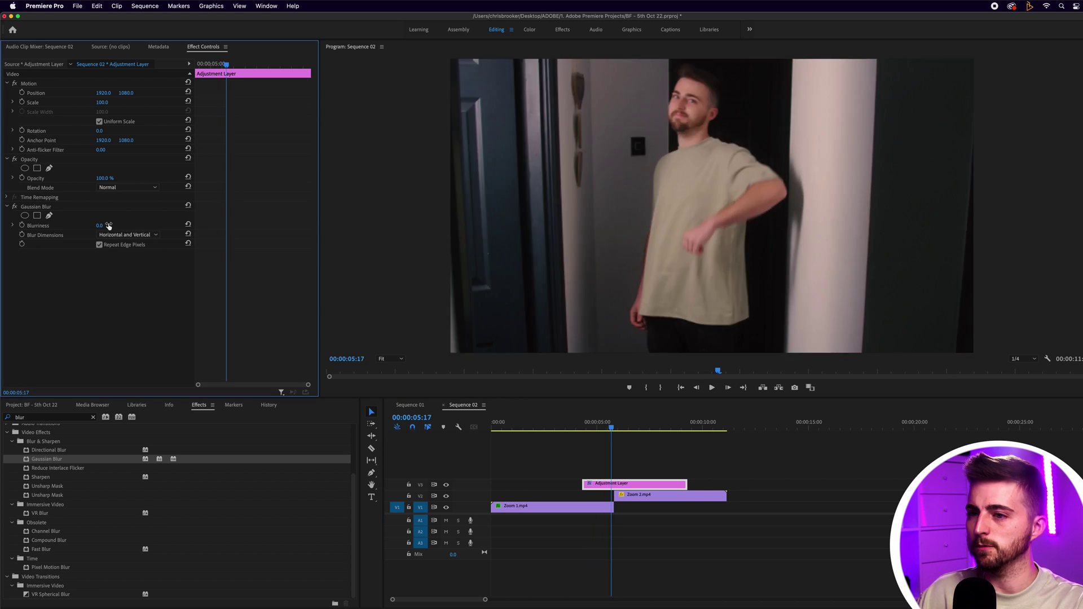
key(Right)
key(Right)
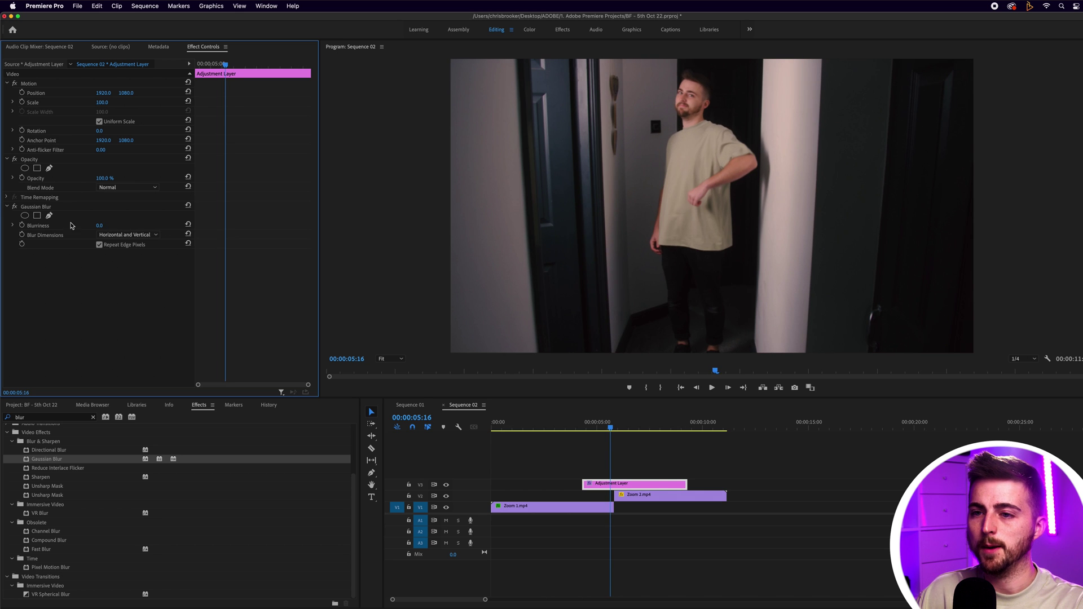
Step: Keyframe Blurriness at 05:16 and 06:04, and raise the 05:19 keyframe to form a peak
click(22, 225)
key(Right)
key(Right)
key(Right)
key(Right)
key(Right)
key(Right)
key(Right)
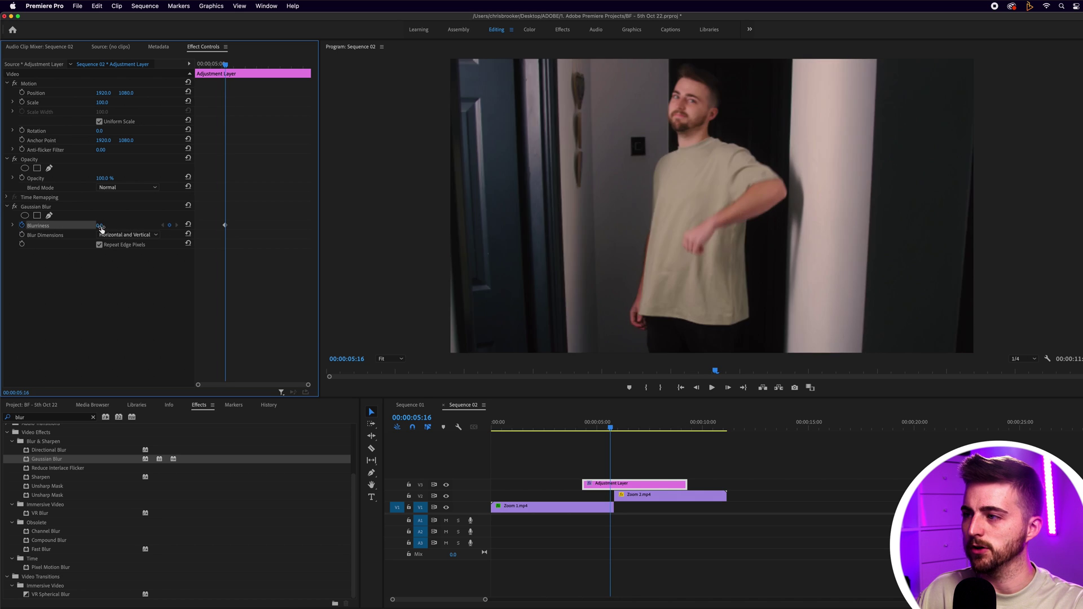
key(Right)
key(Right)
key(Right)
key(Right)
key(Right)
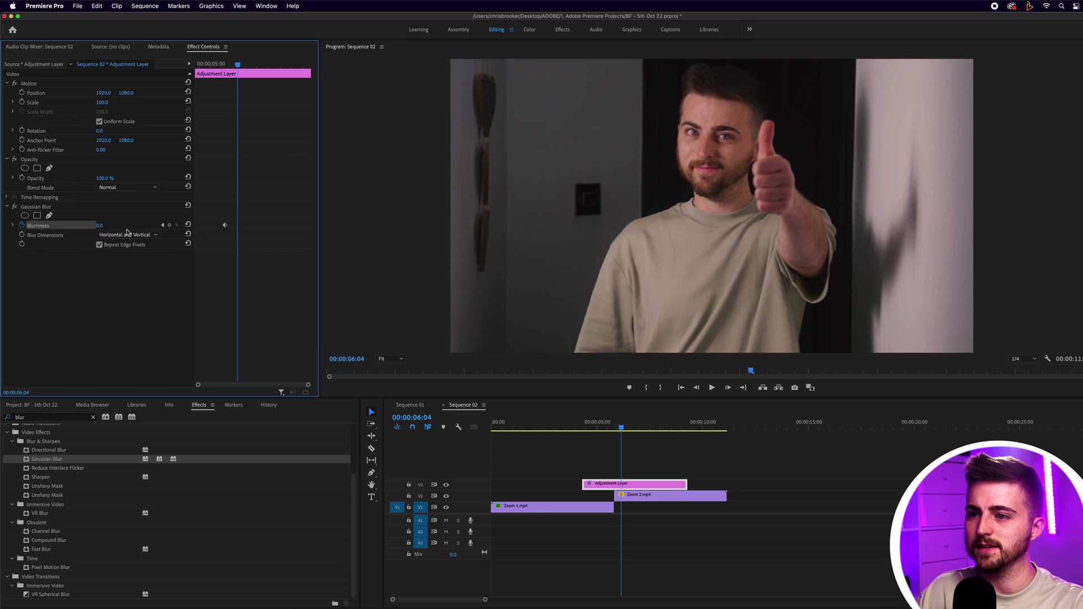
click(168, 226)
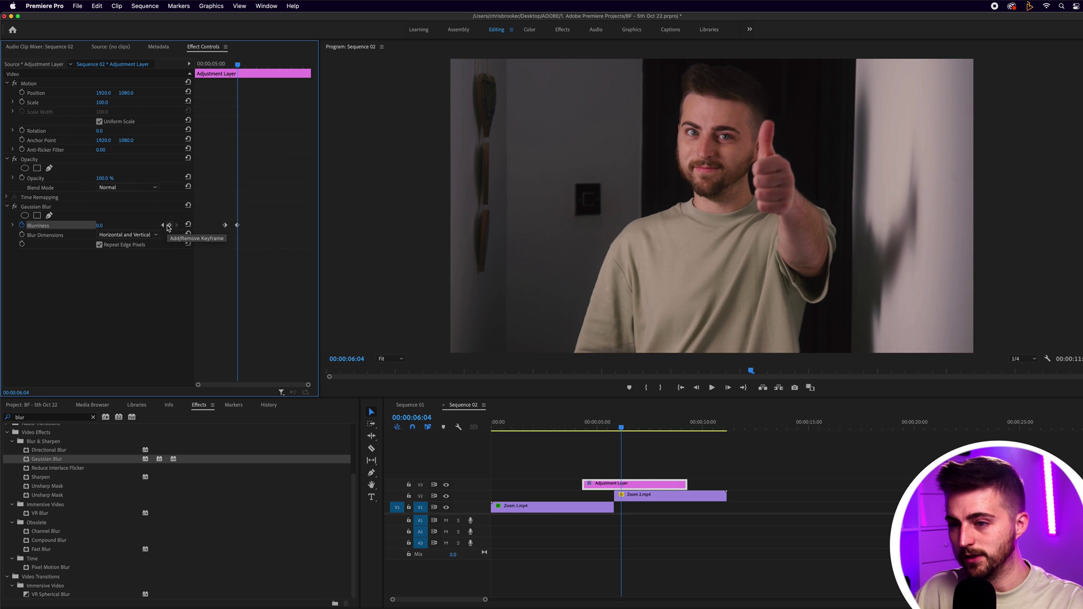
key(Left)
key(Left)
key(Left)
key(Left)
key(Left)
key(Left)
key(Left)
key(Left)
key(Left)
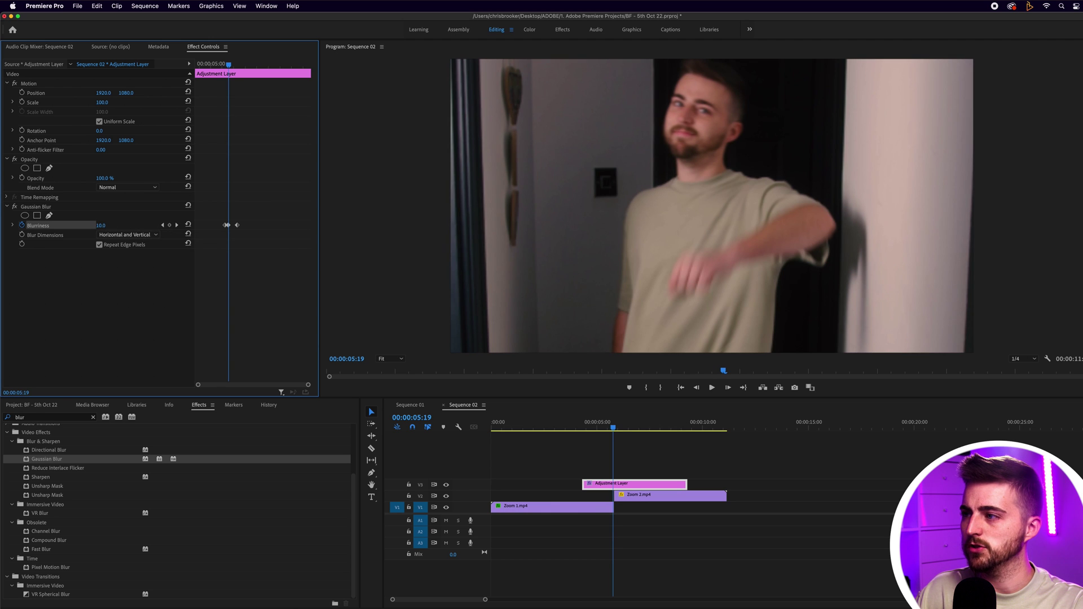
drag(101, 226, 385, 327)
Step: Play back the blur ramp across the cut with the keyframes zoomed in
click(587, 423)
key(space)
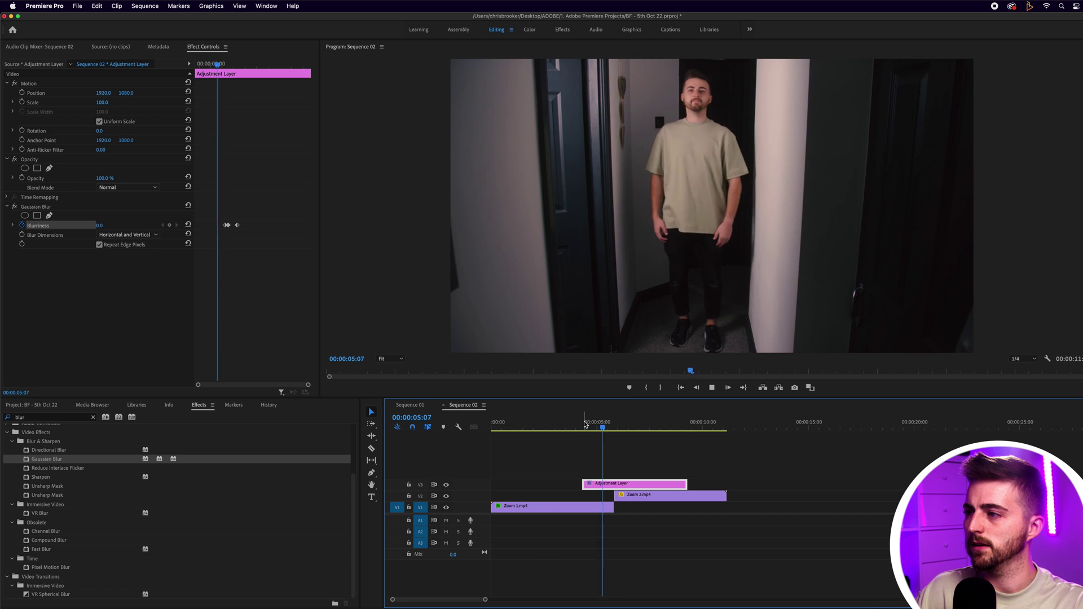
click(587, 423)
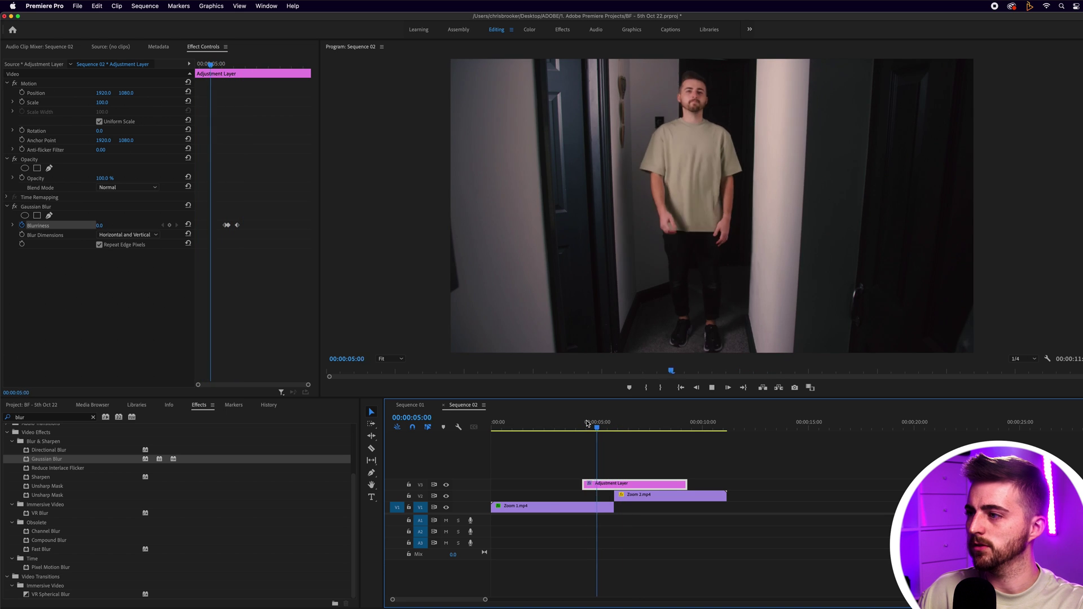
key(space)
click(300, 282)
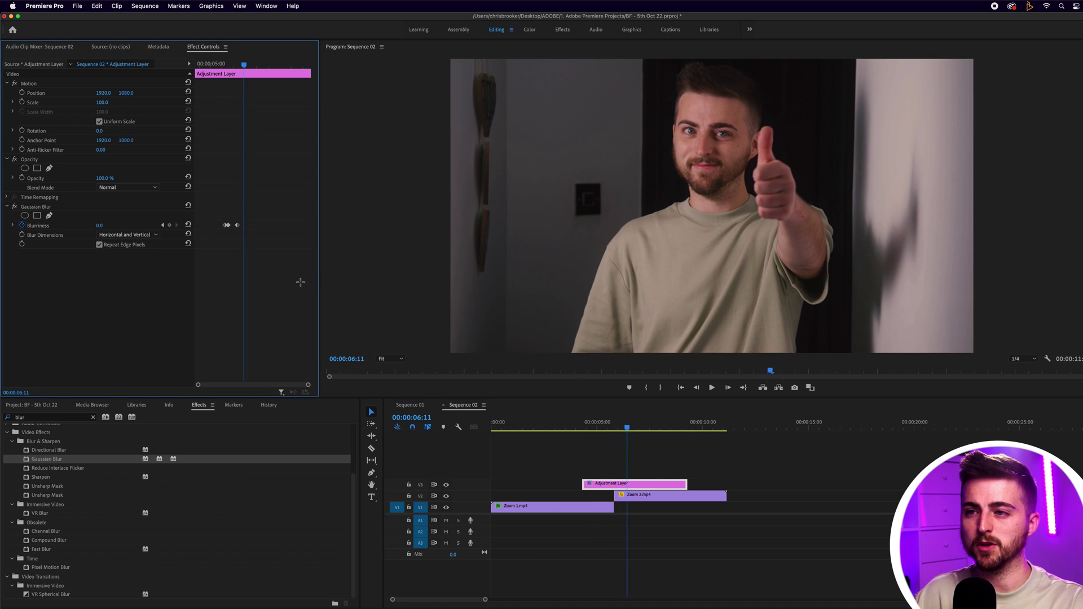
click(230, 65)
key(=)
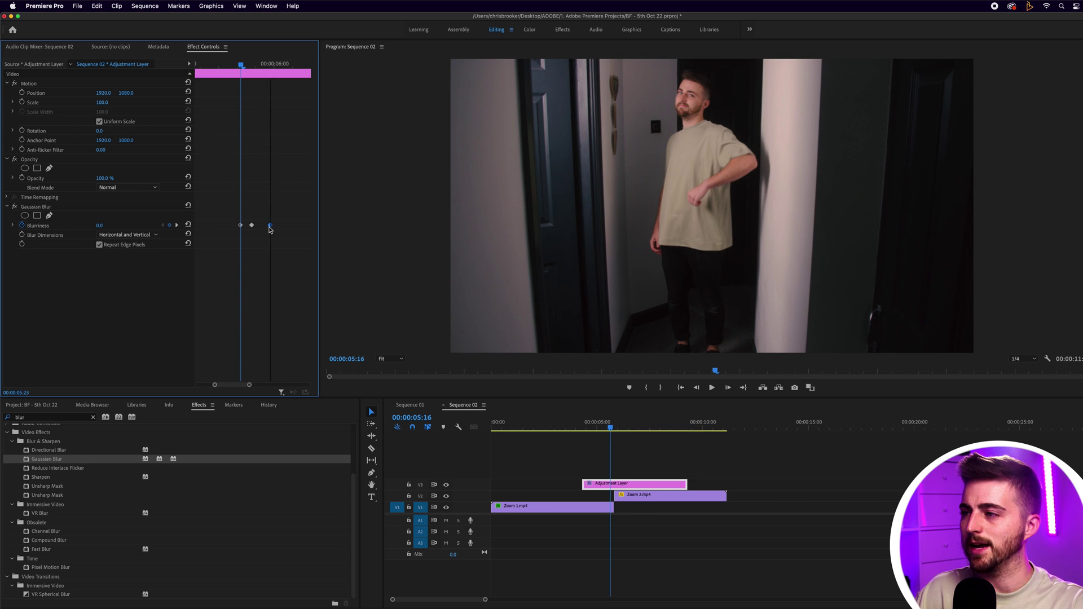
key(space)
Step: Increase the peak Blurriness at 05:19 and replay the transition to check it
drag(228, 66, 253, 64)
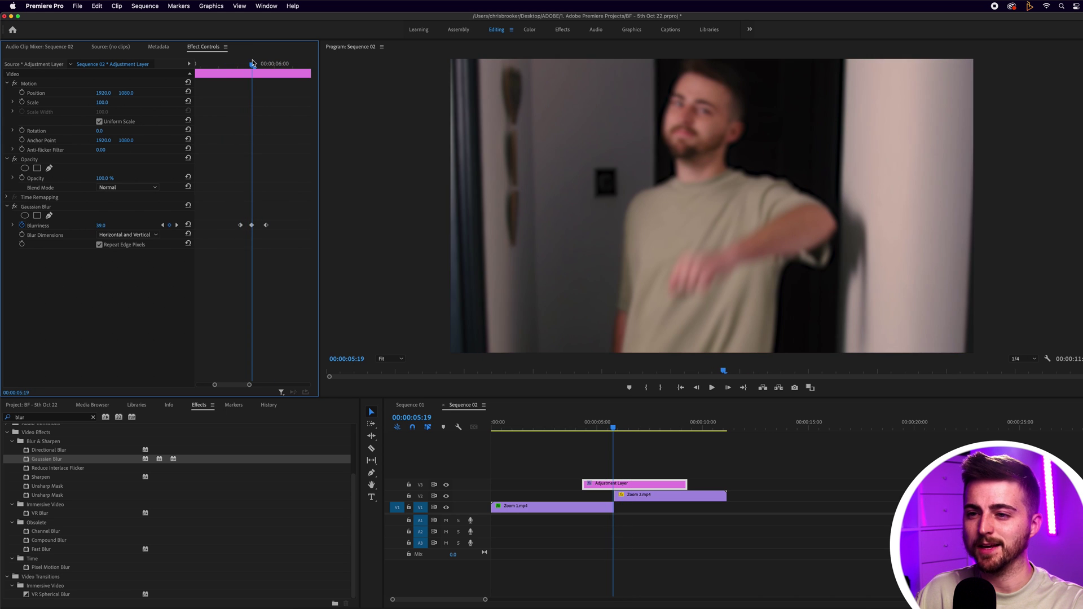
drag(107, 227, 118, 227)
click(225, 59)
key(space)
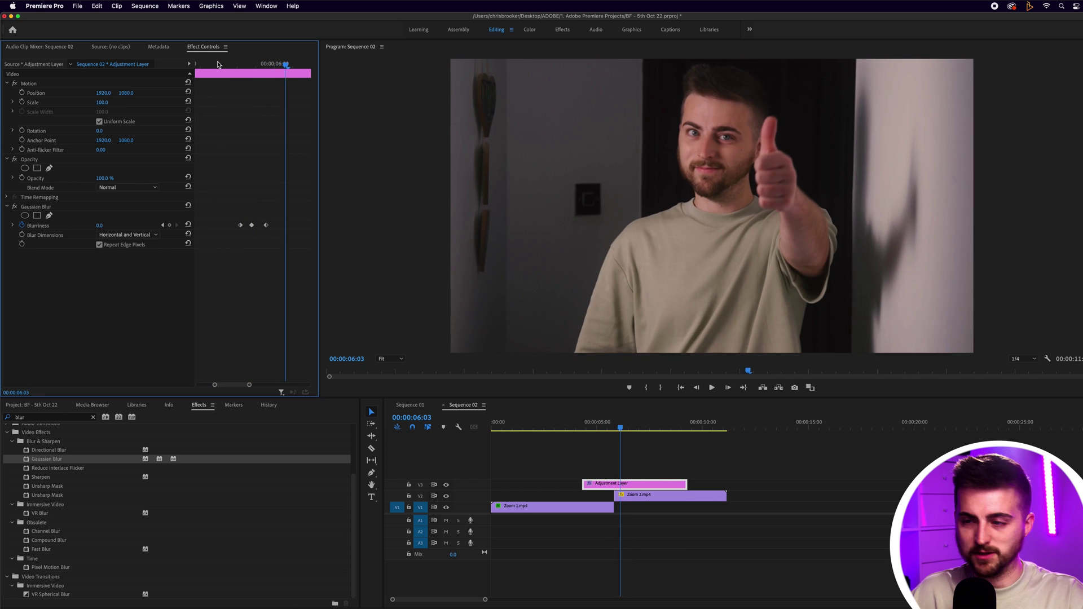
drag(218, 61, 251, 62)
click(250, 62)
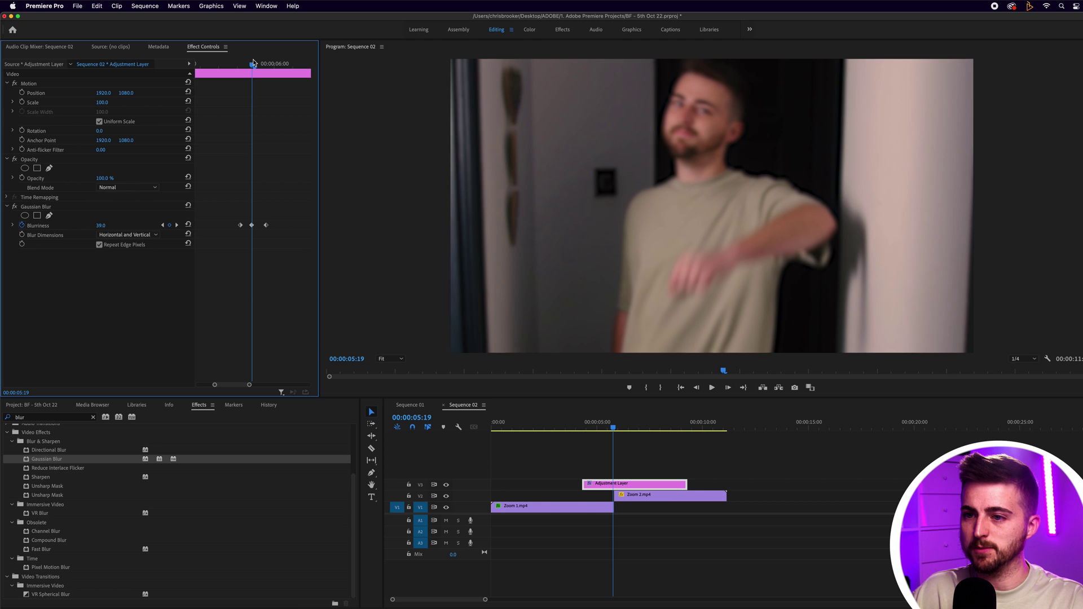
drag(252, 62, 226, 62)
key(space)
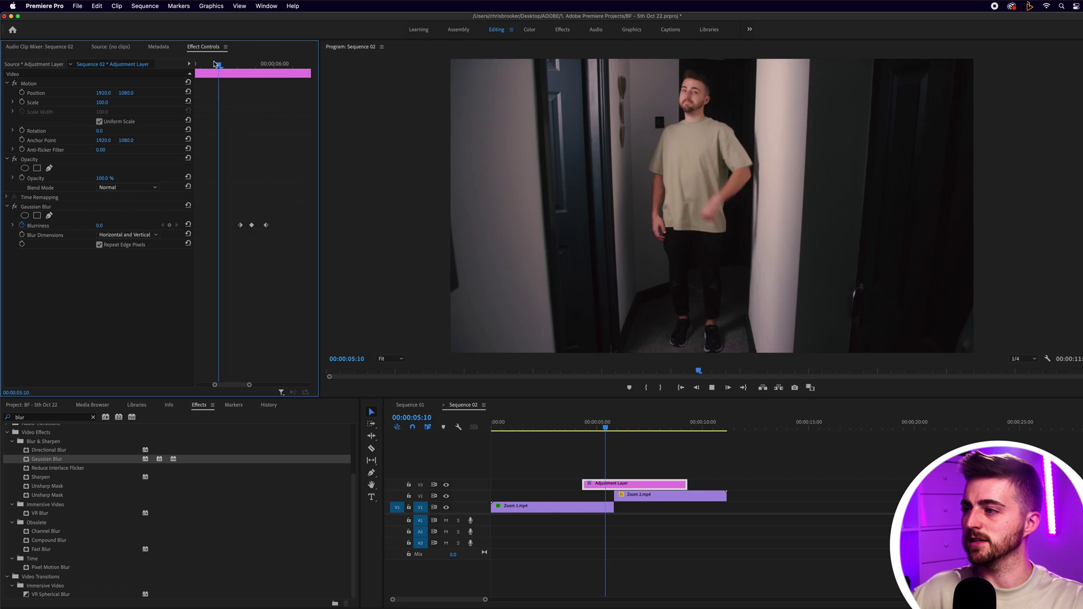
key(space)
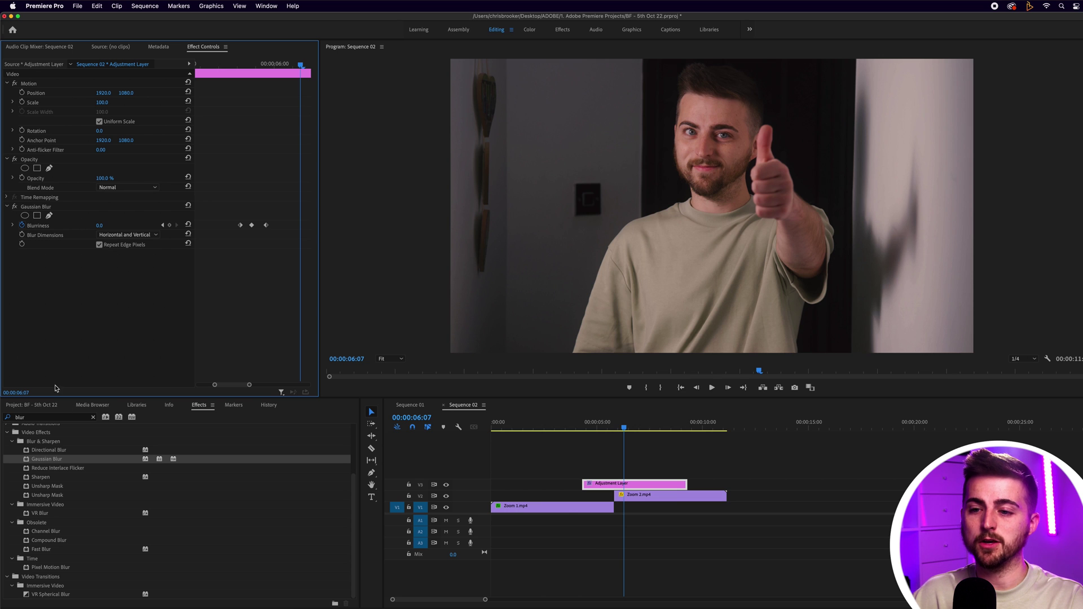
Step: Trial Directional Blur at Blur Length 33 with Gaussian Blur off, then delete the adjustment layer
drag(56, 450, 70, 224)
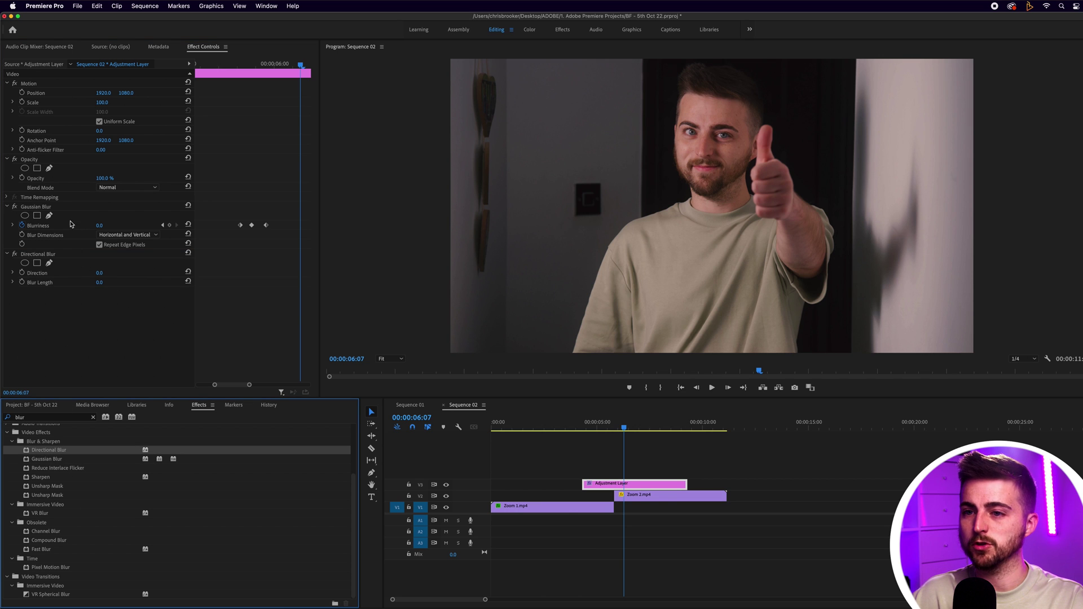
click(15, 207)
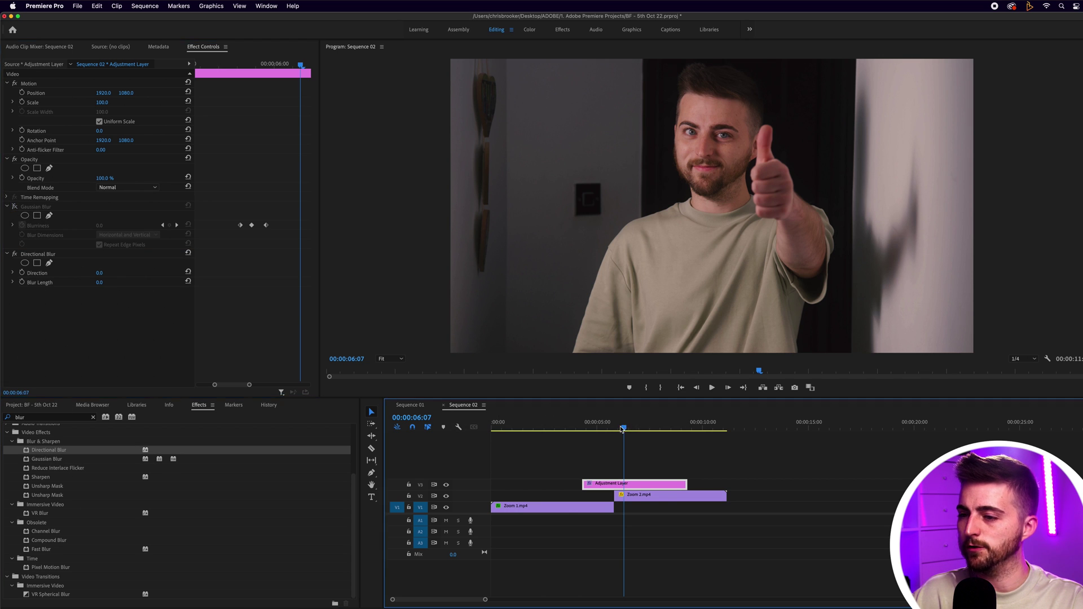
click(612, 428)
drag(613, 428, 611, 428)
mouse_move(99, 282)
mouse_down()
mouse_move(126, 275)
mouse_move(111, 275)
mouse_up()
click(607, 423)
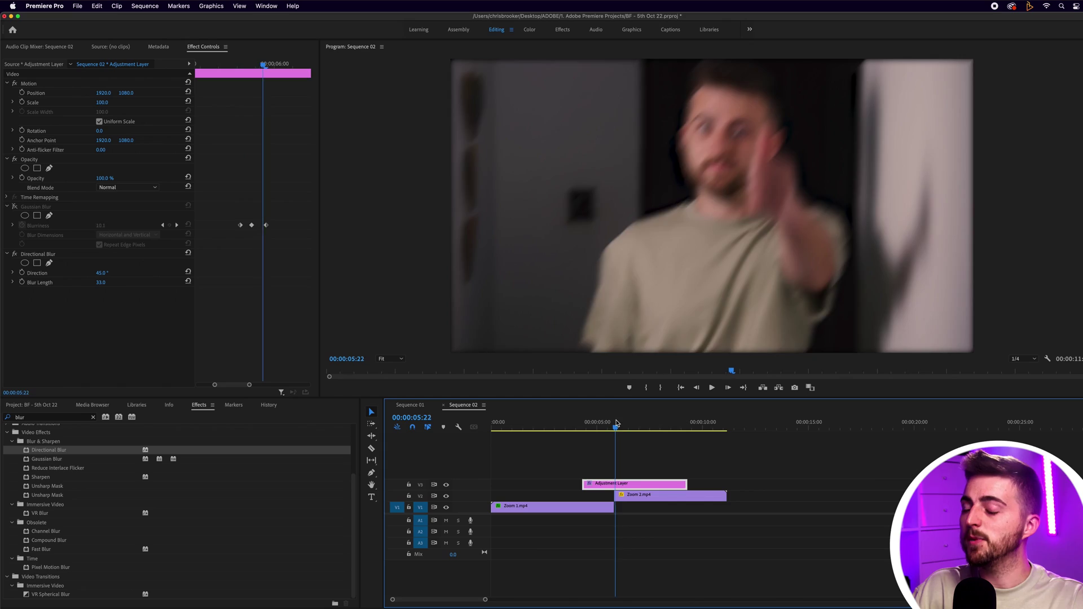
drag(616, 422, 611, 423)
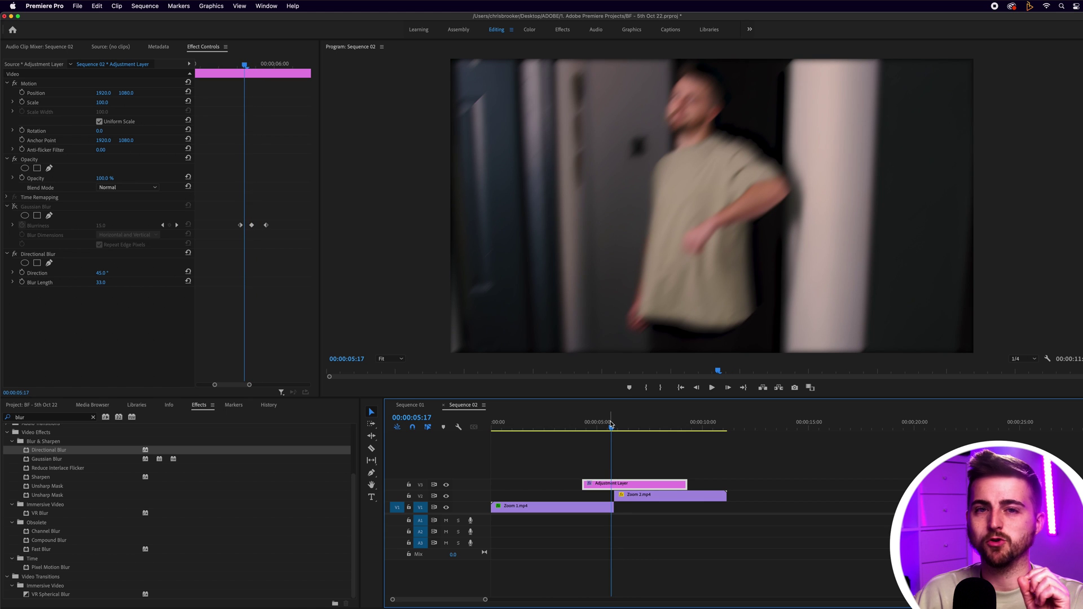
key(Delete)
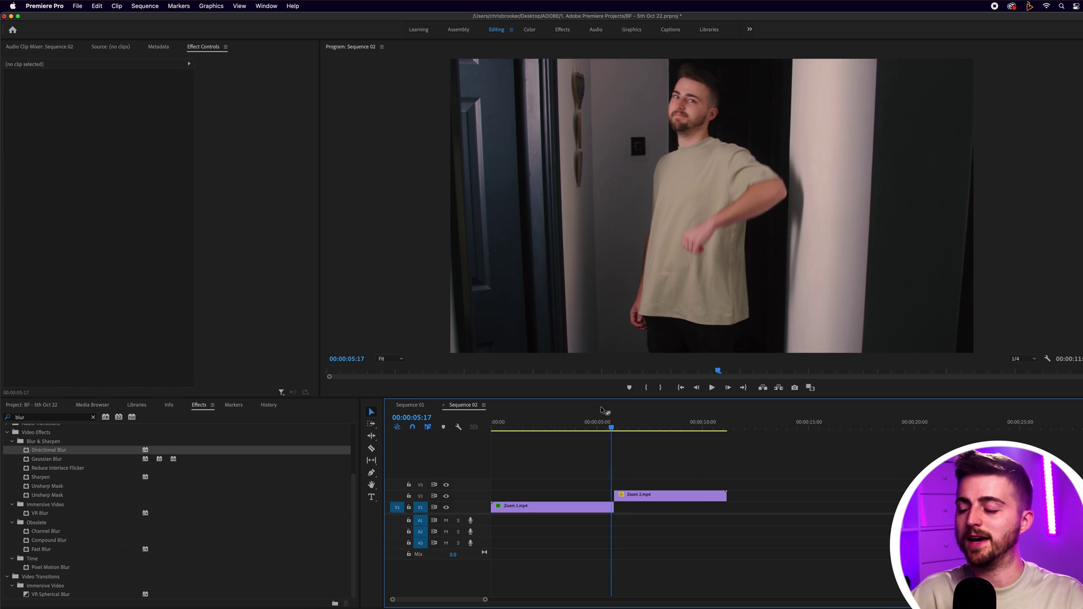
Step: Apply the Distort > Transform effect to Zoom 2.mp4 and select its Scale property
drag(617, 435, 622, 432)
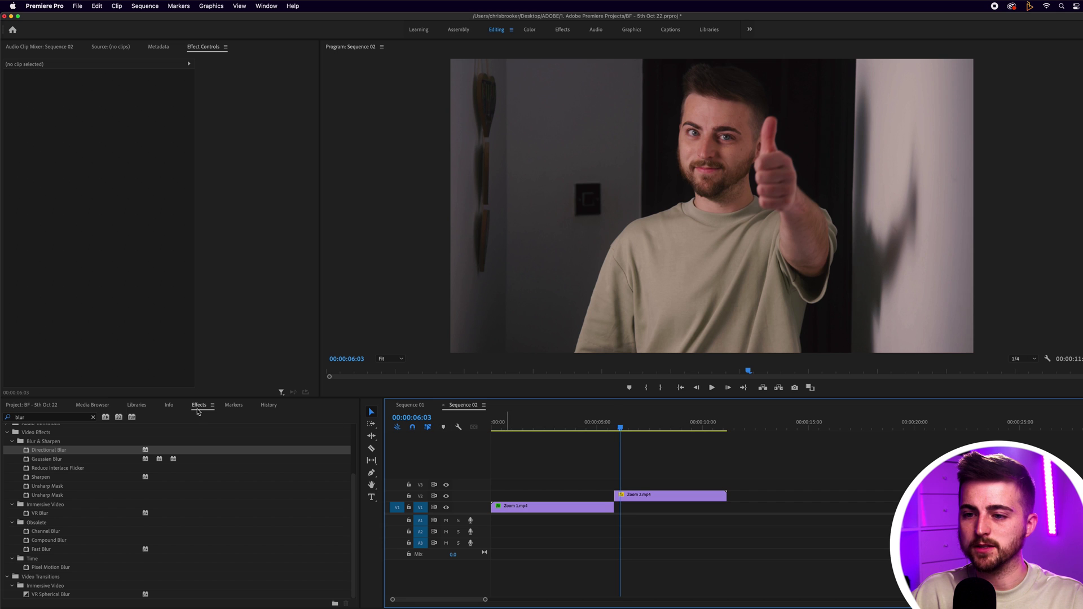
double_click(66, 417)
text(transfo)
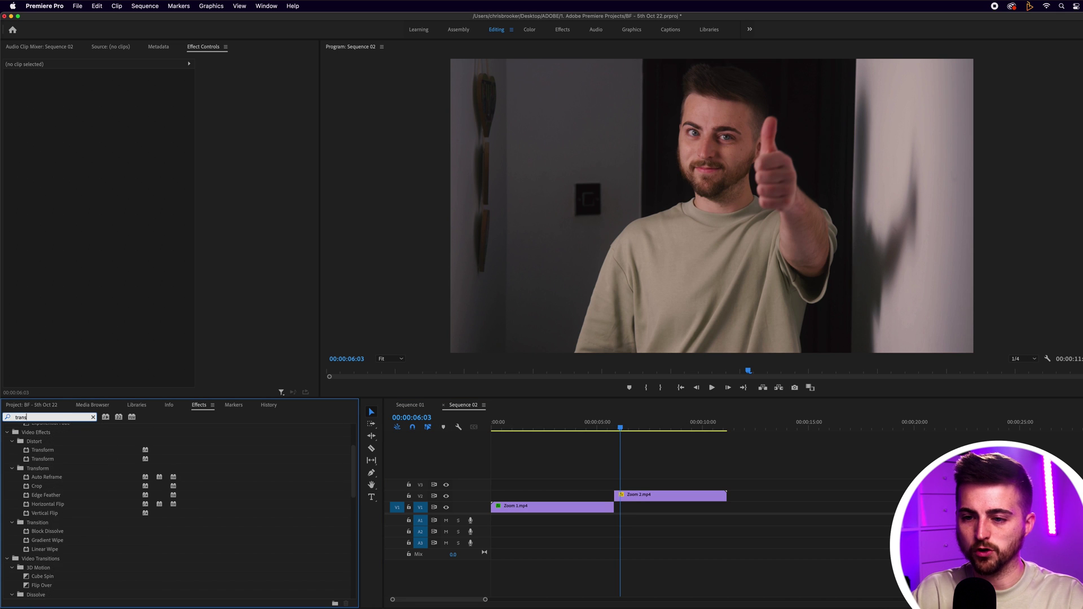
click(50, 491)
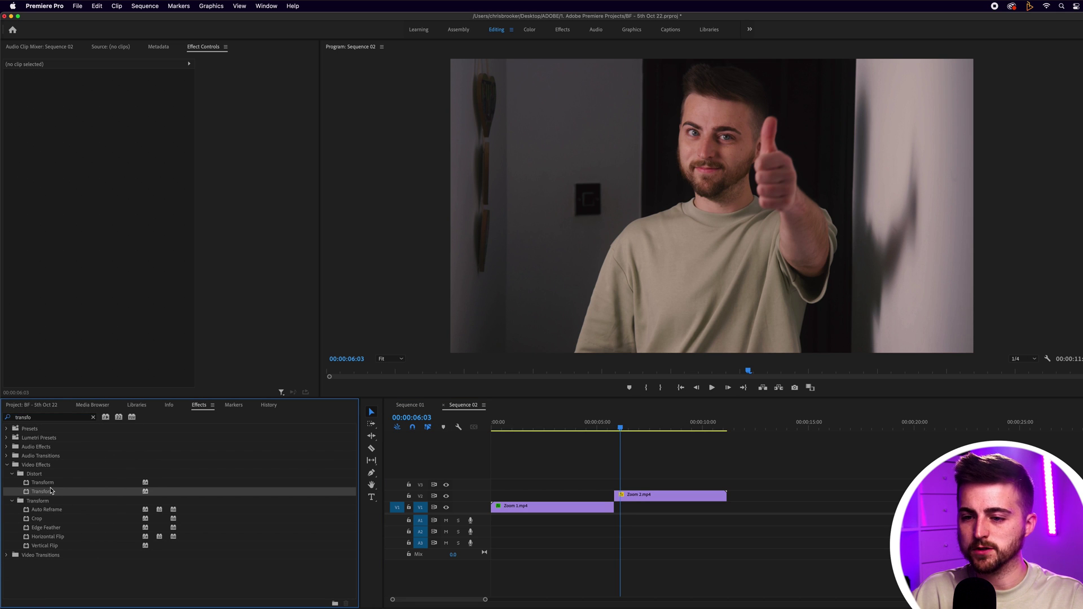
drag(59, 491, 643, 495)
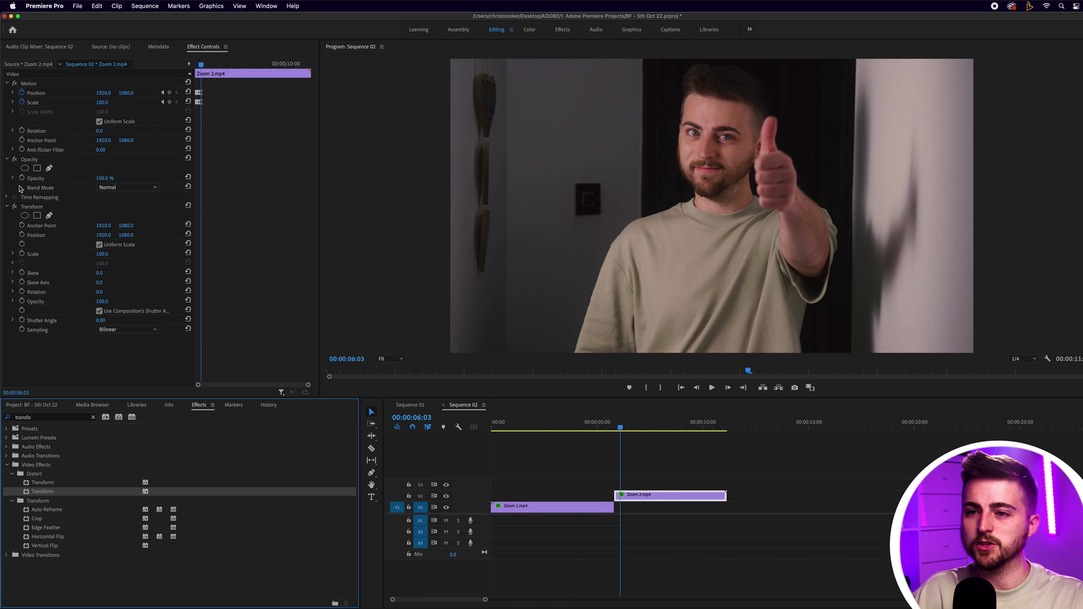
click(42, 236)
click(37, 255)
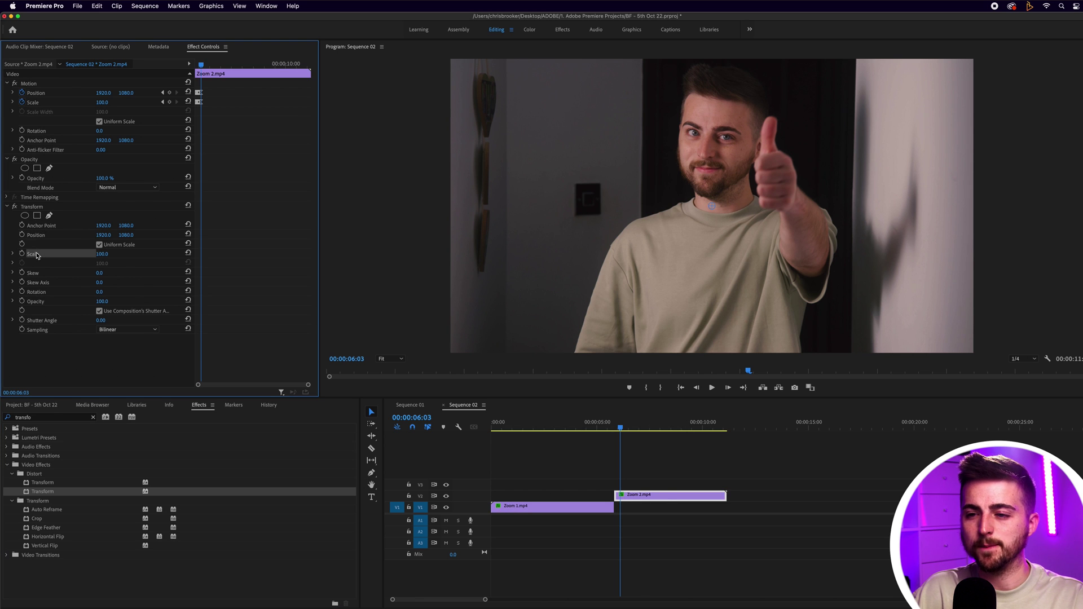